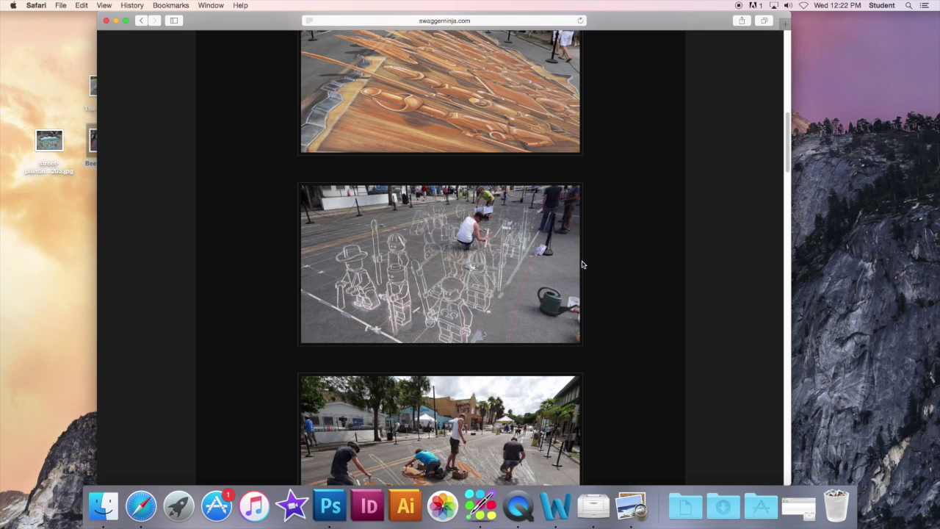
Step: Look through the photos, concept sketch and text of the article on the Lego soldiers street painting
scroll(558, 261, down, 5)
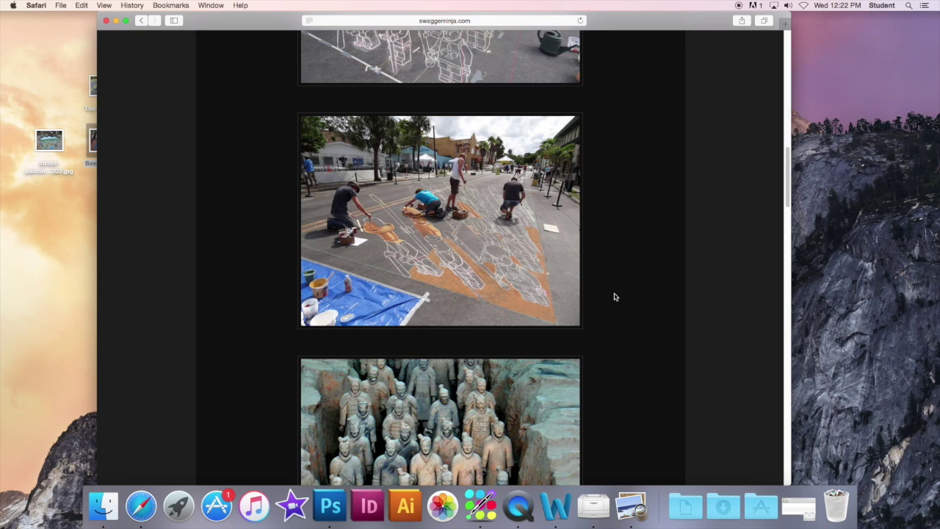
scroll(615, 297, down, 5)
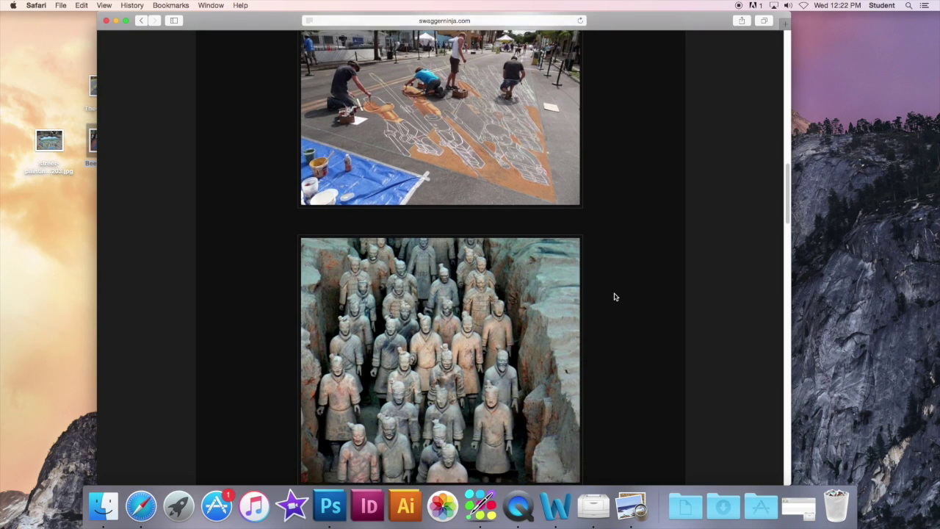
scroll(615, 296, down, 2)
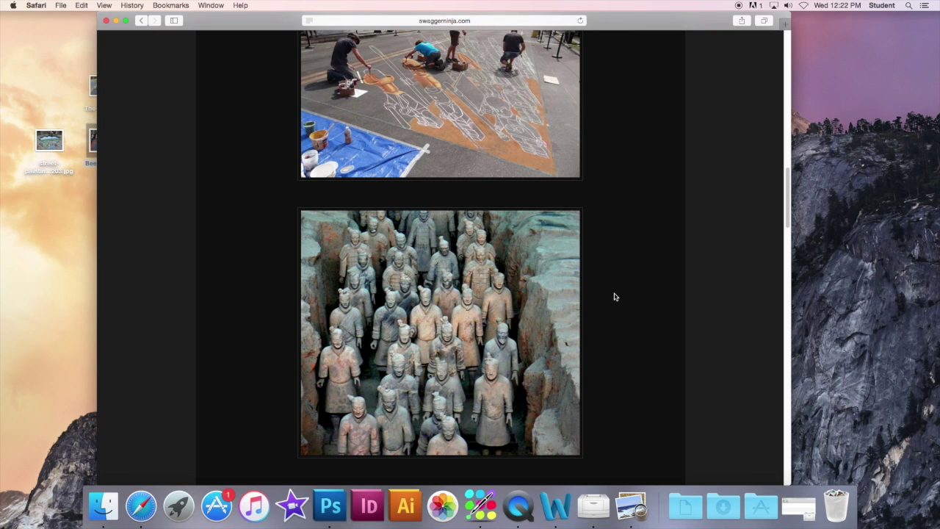
scroll(616, 296, down, 15)
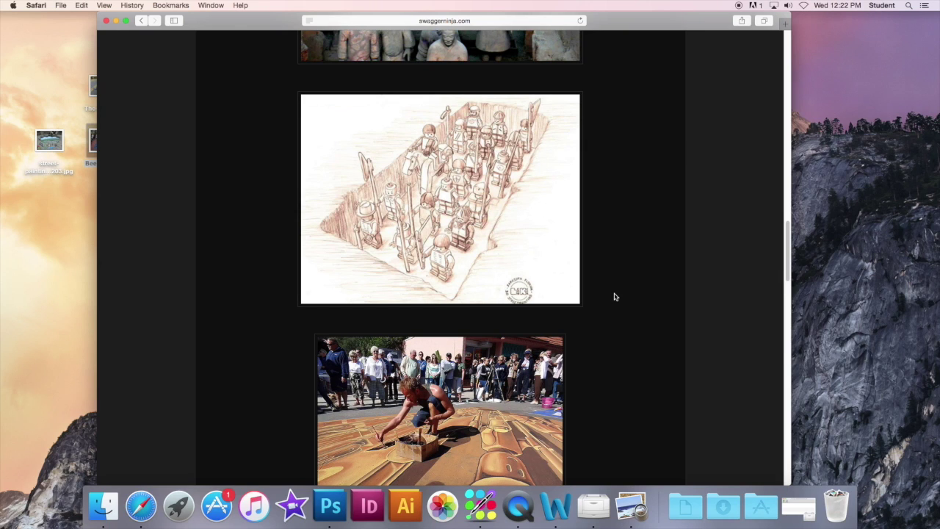
scroll(616, 296, down, 6)
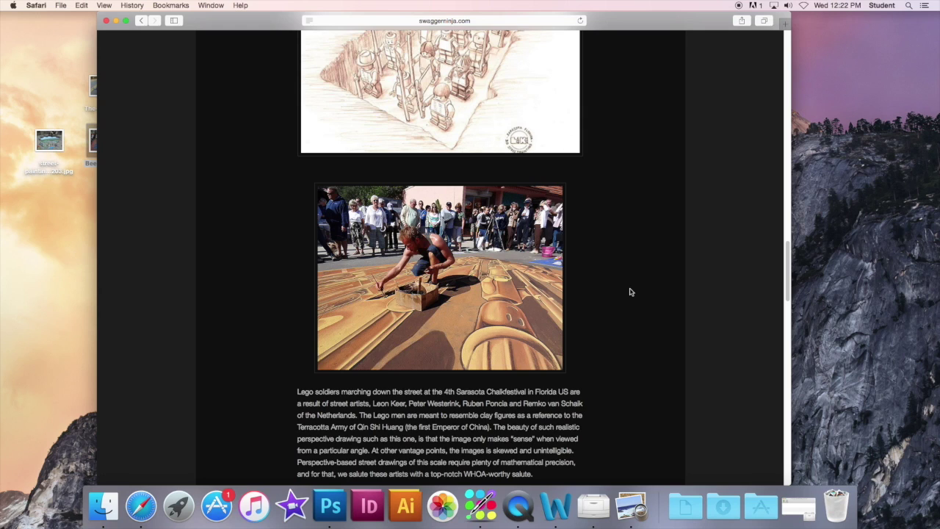
scroll(629, 292, up, 7)
scroll(629, 292, down, 15)
scroll(631, 292, up, 6)
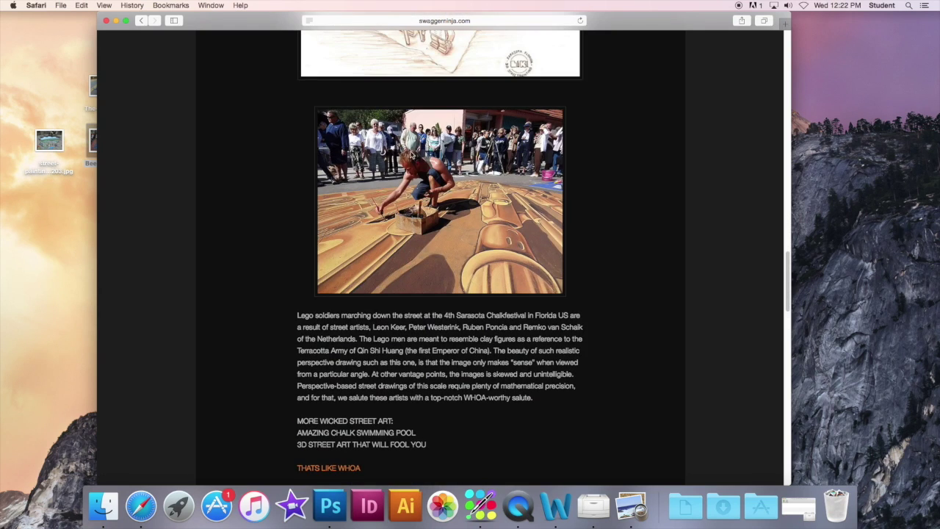
Step: Close the web page and the three open street-art images
click(106, 22)
click(200, 19)
click(200, 19)
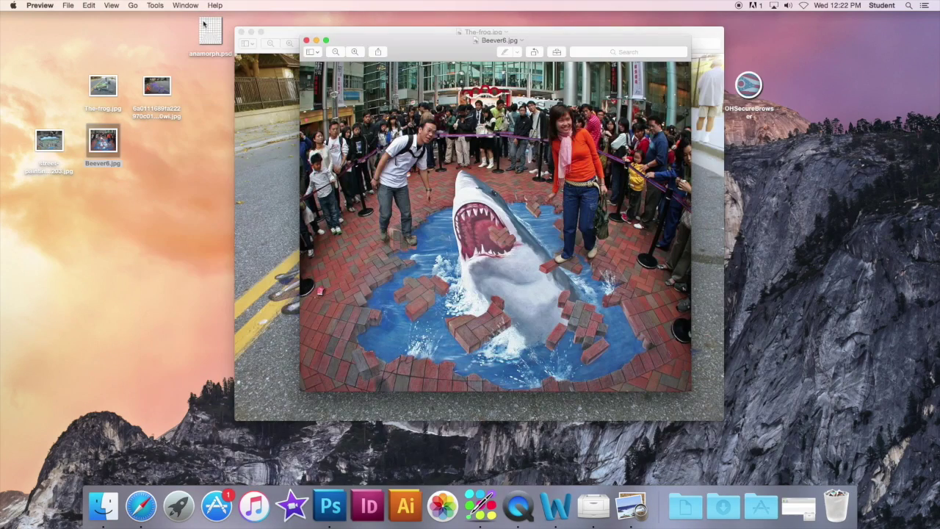
click(304, 41)
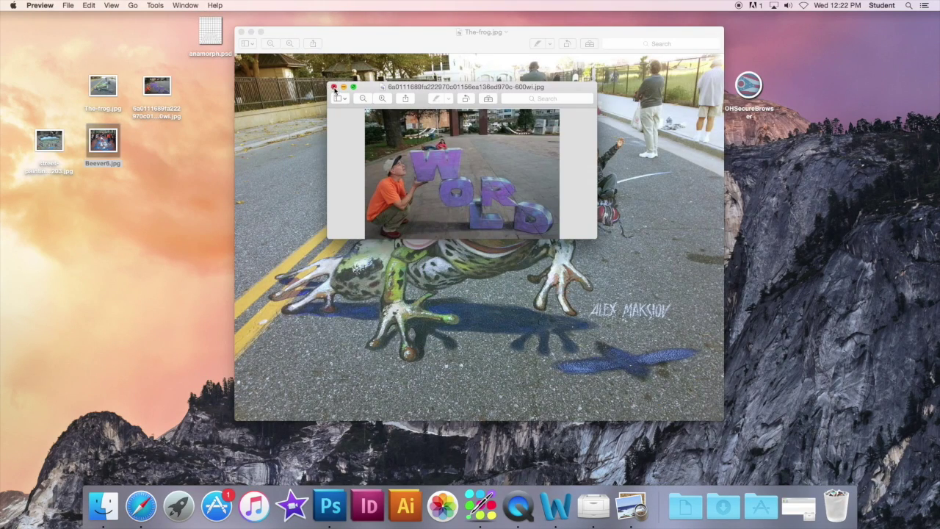
click(333, 86)
click(241, 33)
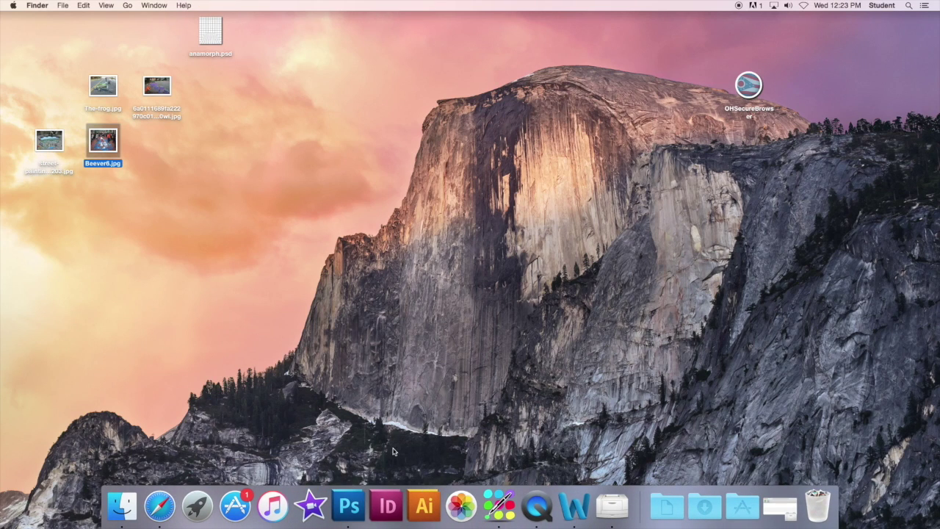
Step: Switch to Photoshop and create a new white 250 × 250 pixel document at 72 pixels/inch in RGB Color
click(350, 505)
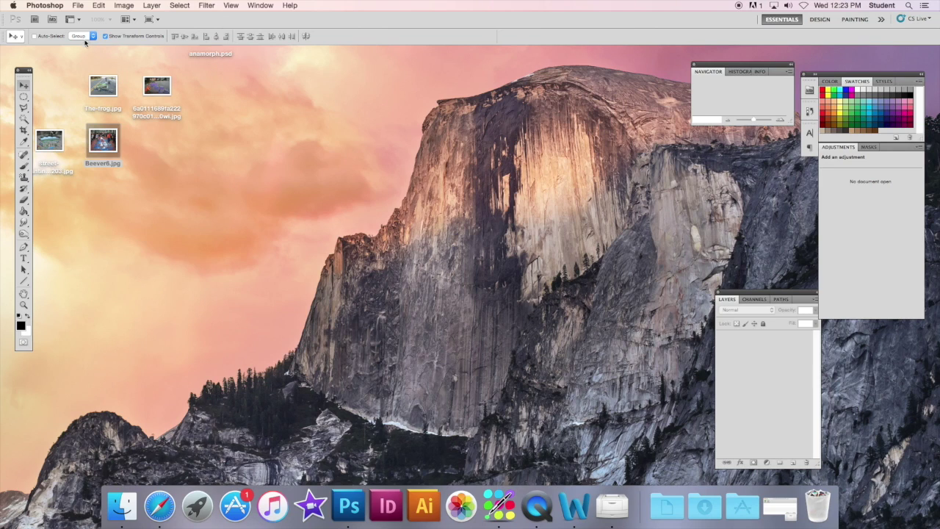
click(77, 6)
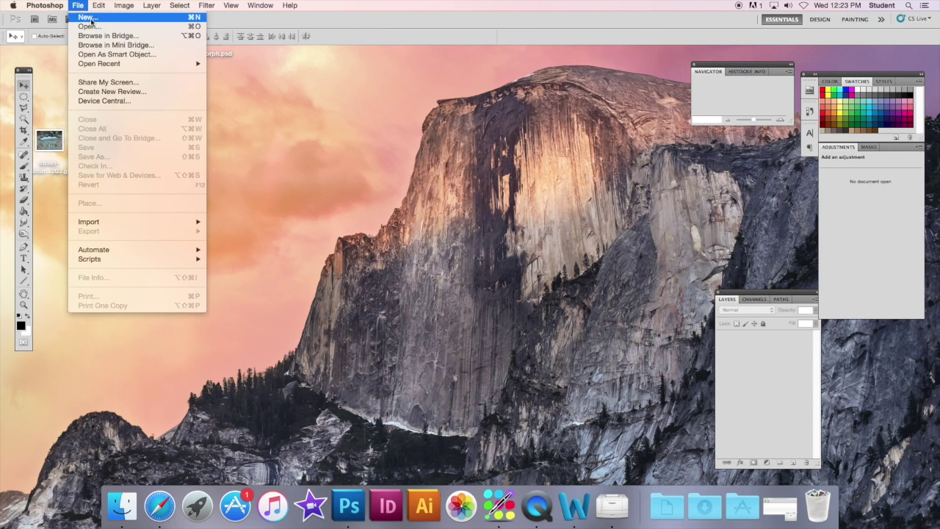
click(83, 17)
double_click(384, 184)
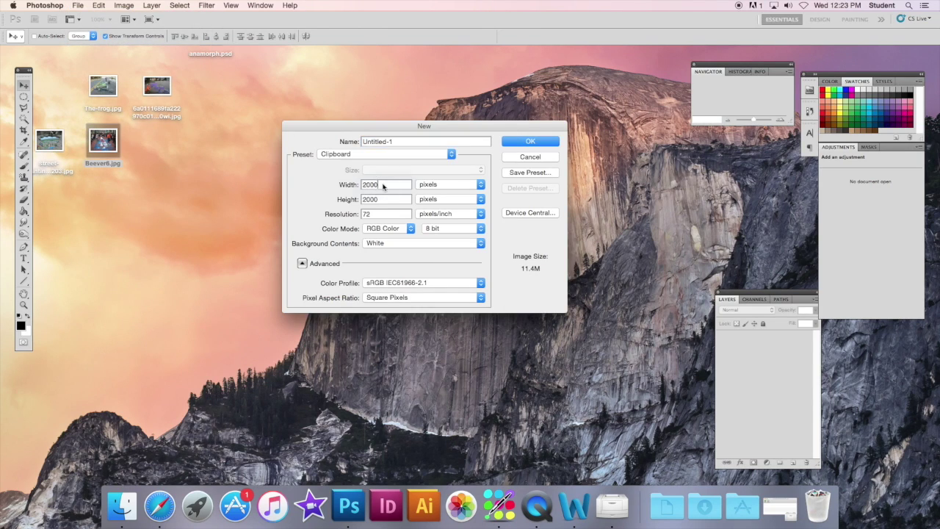
text(250)
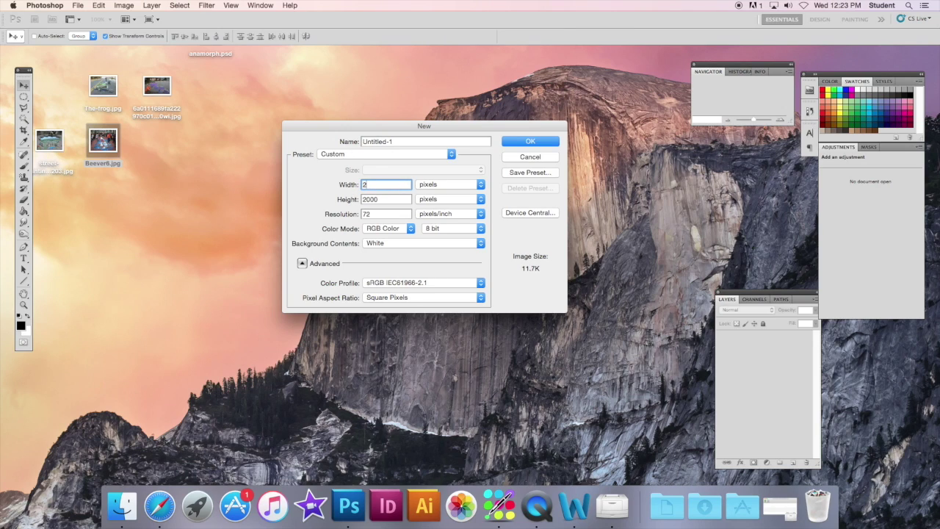
double_click(395, 198)
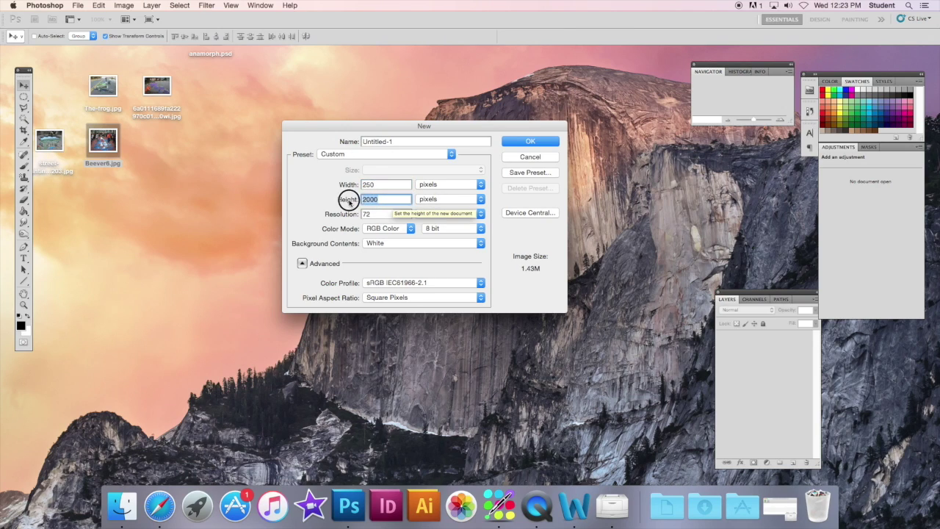
text(250)
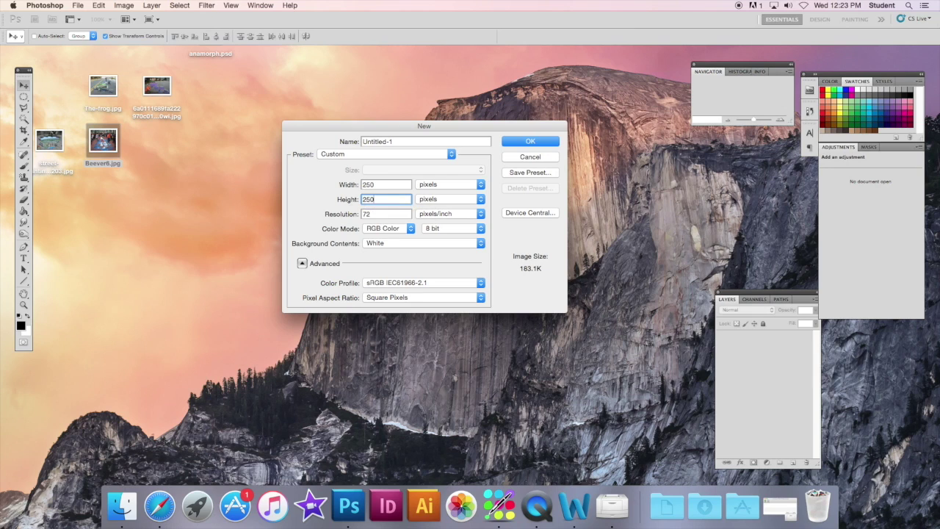
click(532, 144)
drag(99, 60, 409, 103)
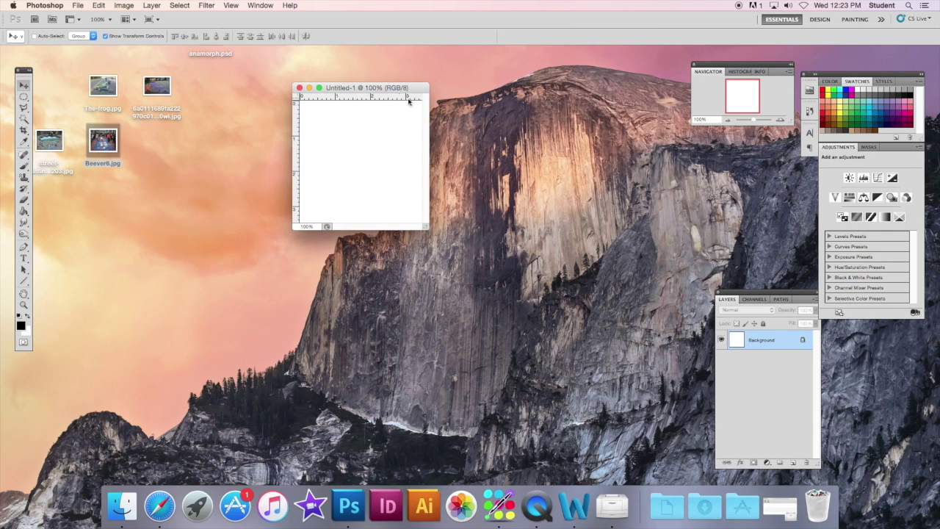
Step: Outline the whole canvas with a centered 5 px black stroke and clear the selection
click(180, 6)
click(187, 19)
click(99, 6)
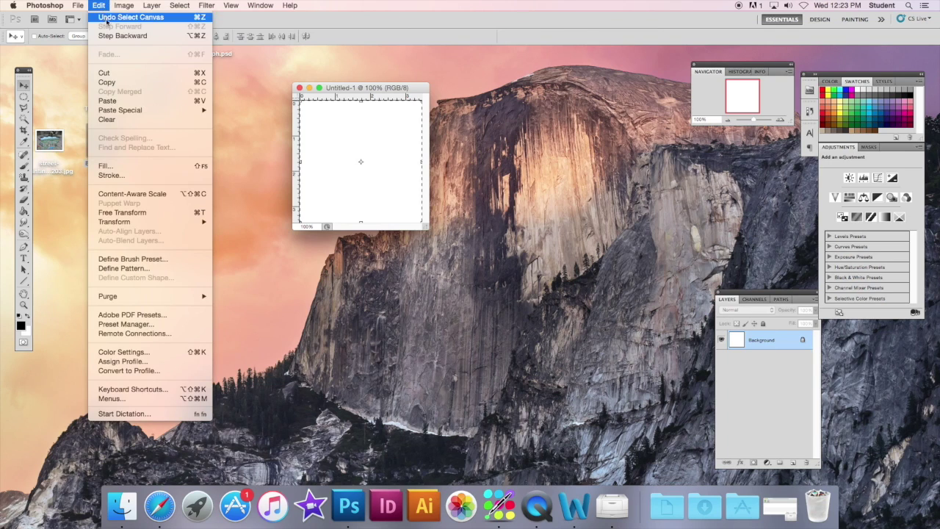
click(125, 176)
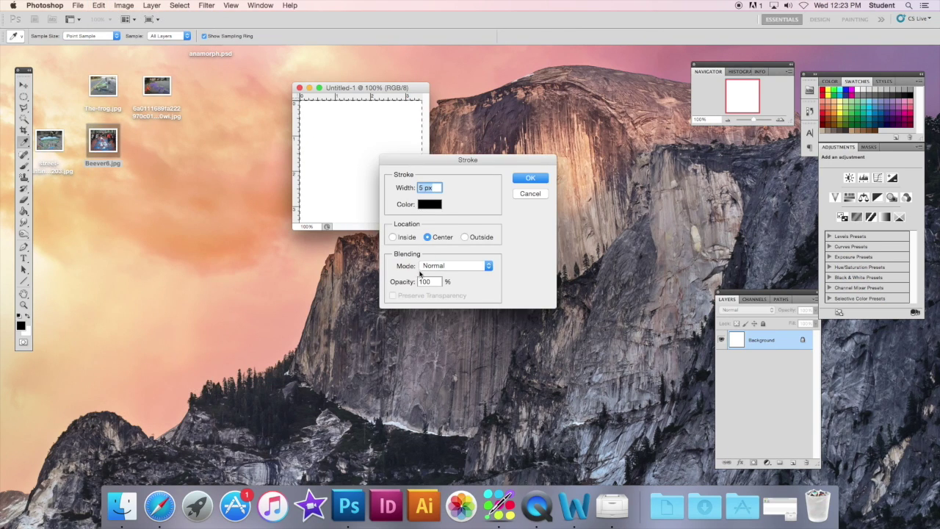
click(529, 181)
key(v)
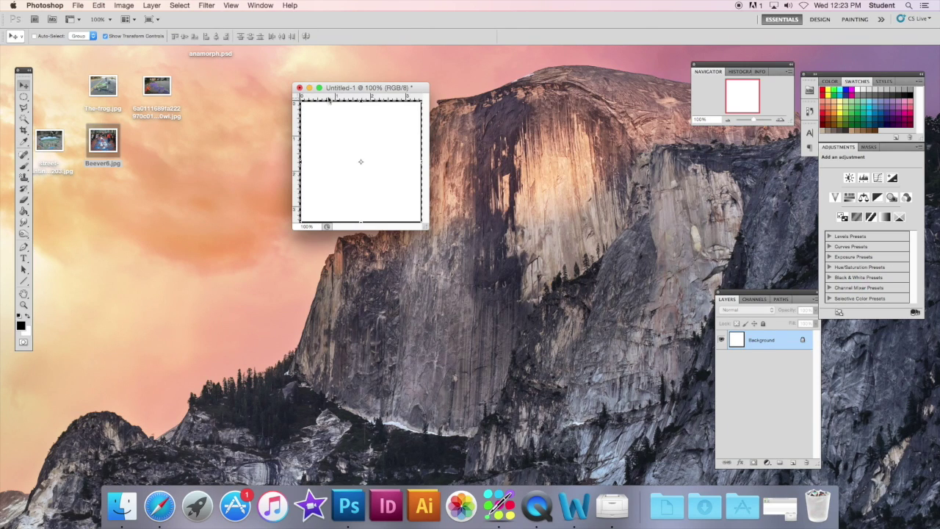
click(182, 5)
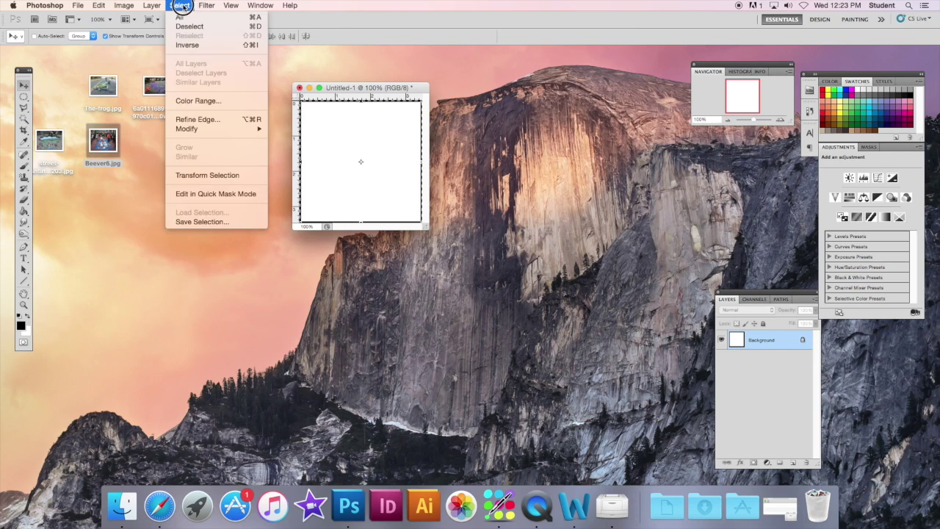
click(187, 28)
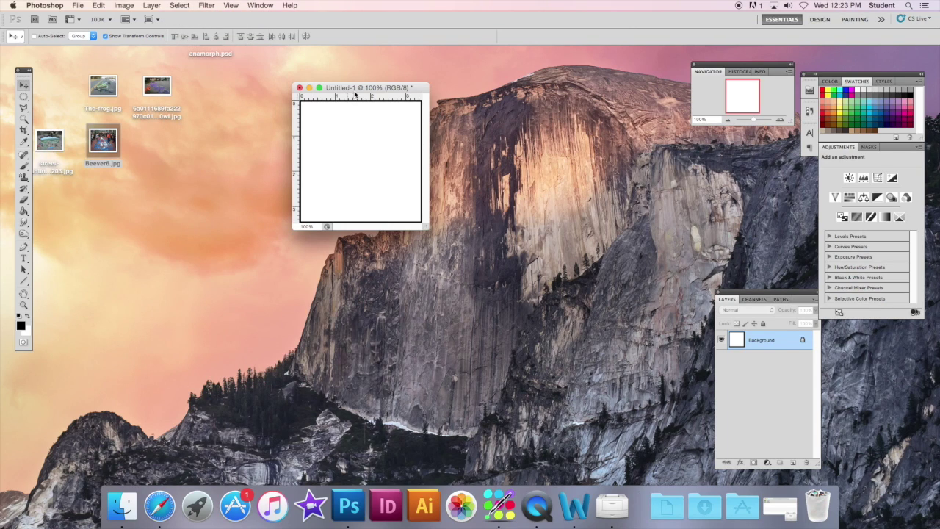
Step: Define the black-bordered square as a pattern, keeping the suggested name
click(101, 6)
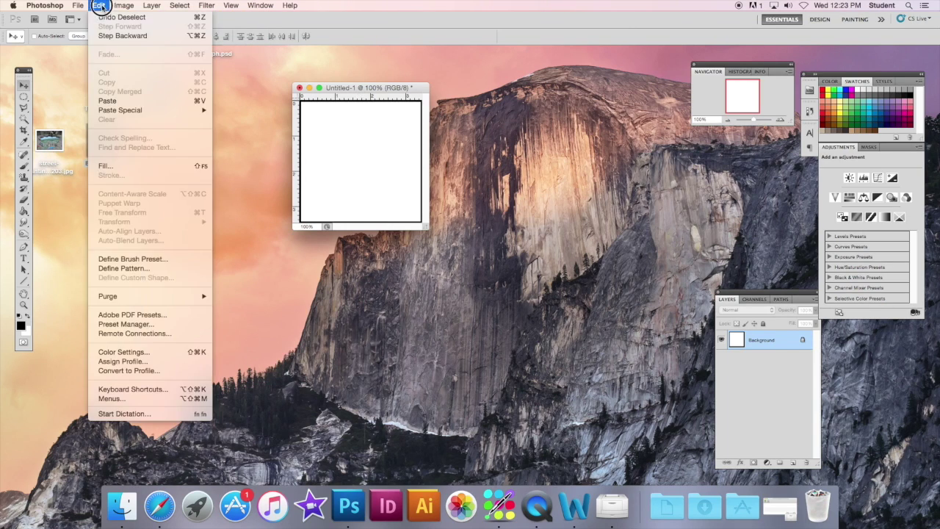
click(132, 268)
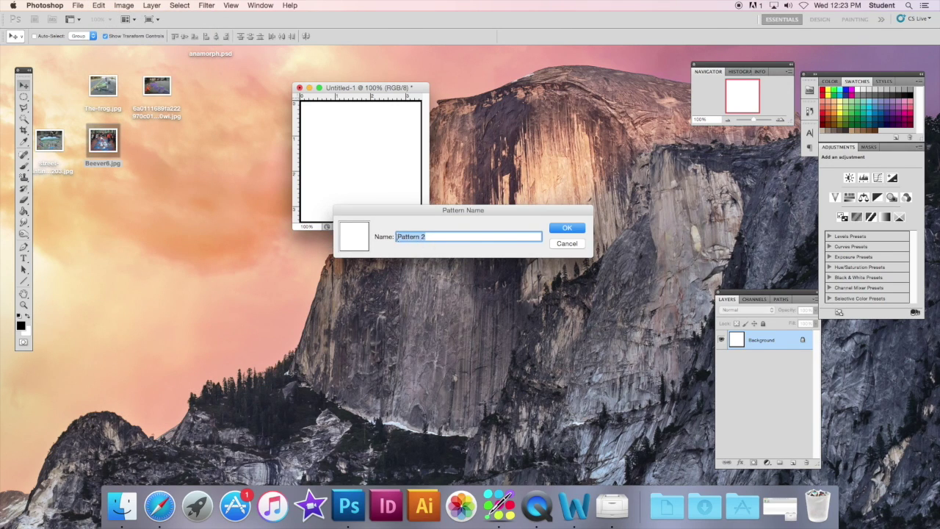
click(581, 230)
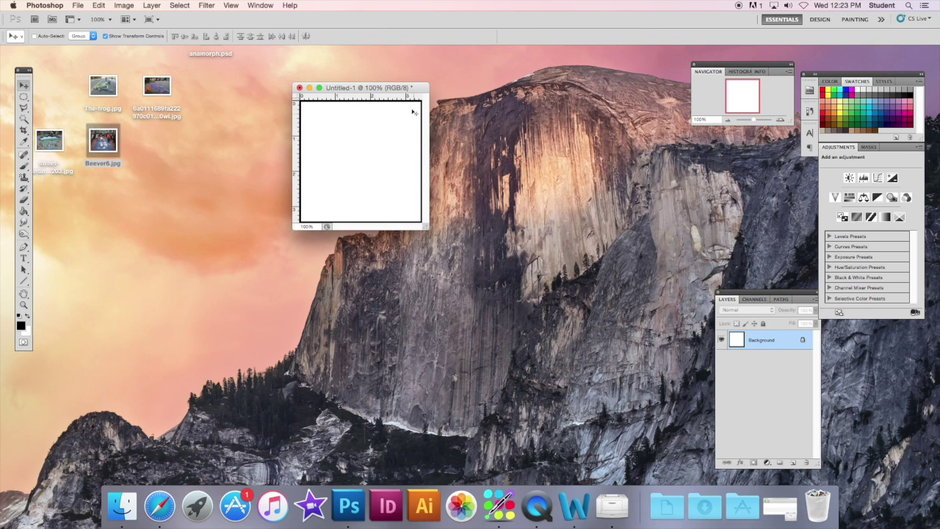
Step: Create a white 2500 × 3500 pixel document at 72 pixels/inch and place it in a separate window beside the bordered square
drag(407, 91, 389, 80)
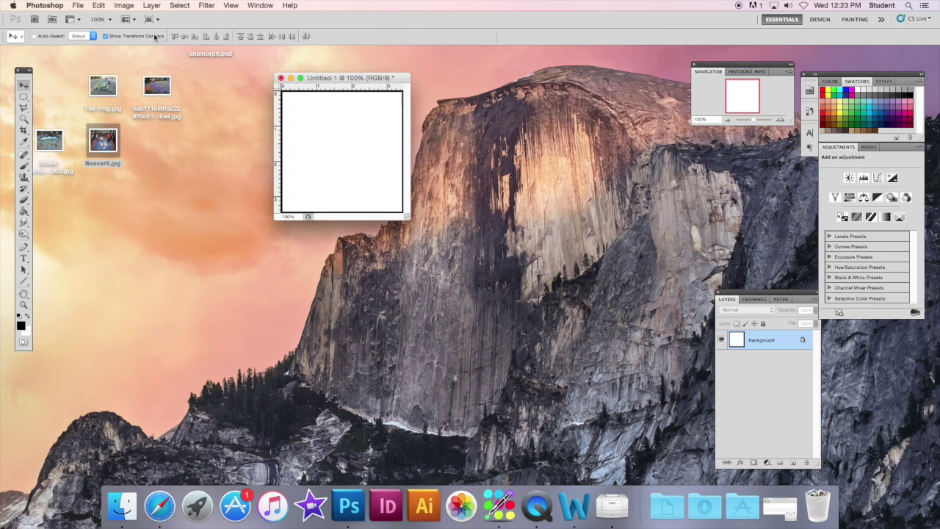
click(80, 6)
click(87, 16)
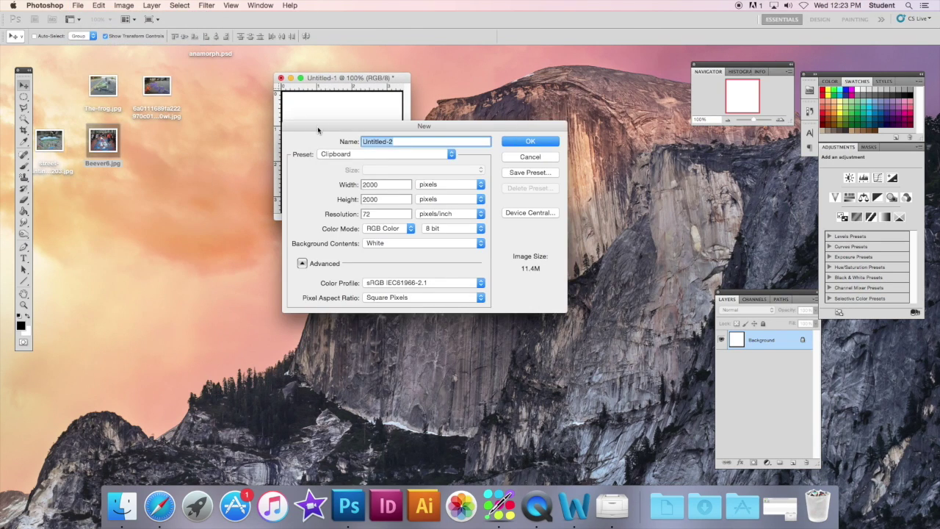
drag(388, 184, 355, 184)
text(2500)
drag(389, 199, 327, 200)
text(3500)
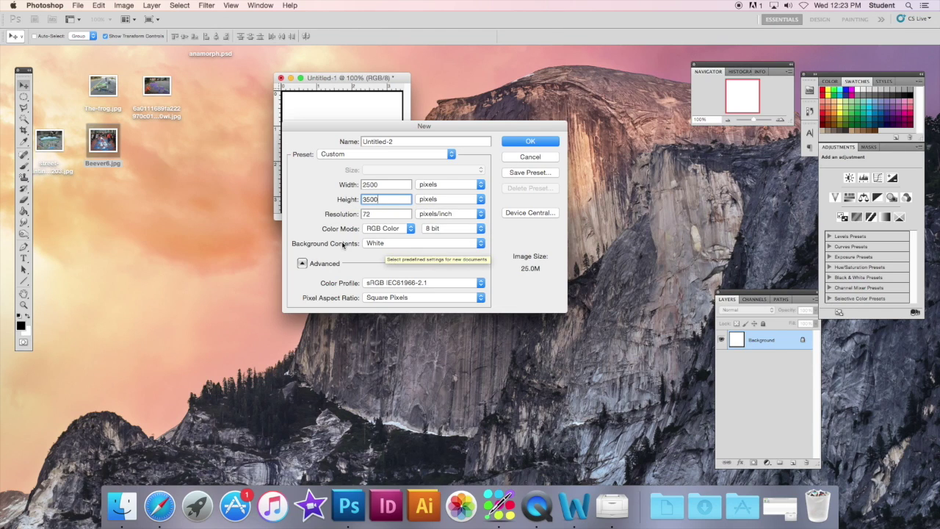
click(530, 143)
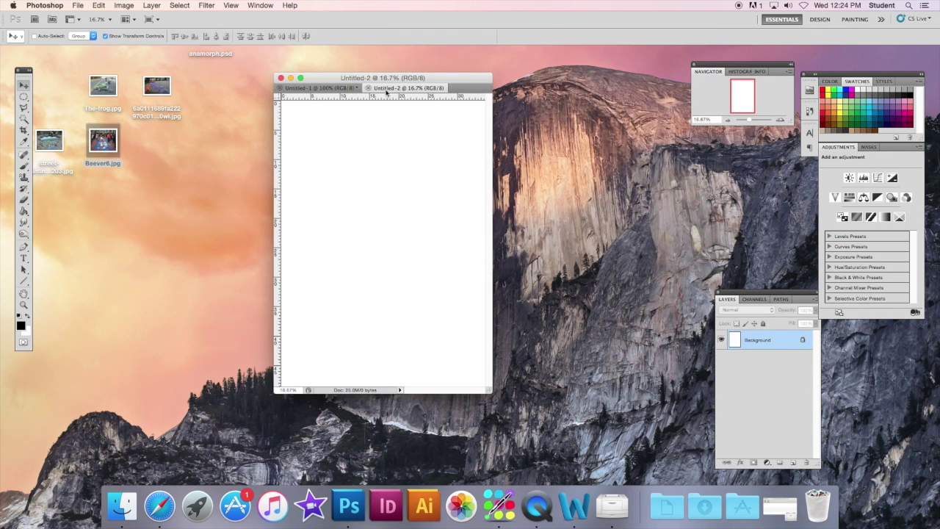
drag(393, 90, 358, 74)
drag(554, 90, 502, 73)
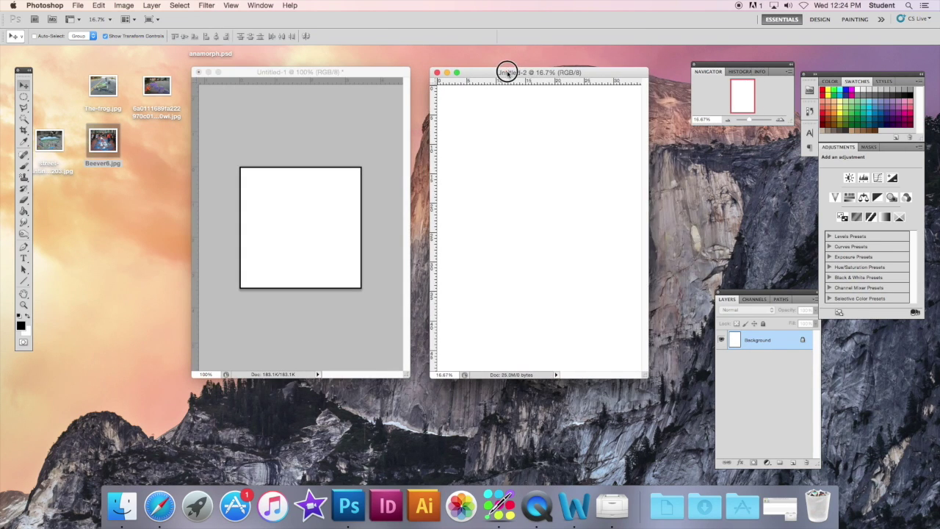
Step: Duplicate the large document's Background layer, hide the original, and fill the copy with the bordered-square pattern at 100% opacity
drag(779, 339, 793, 456)
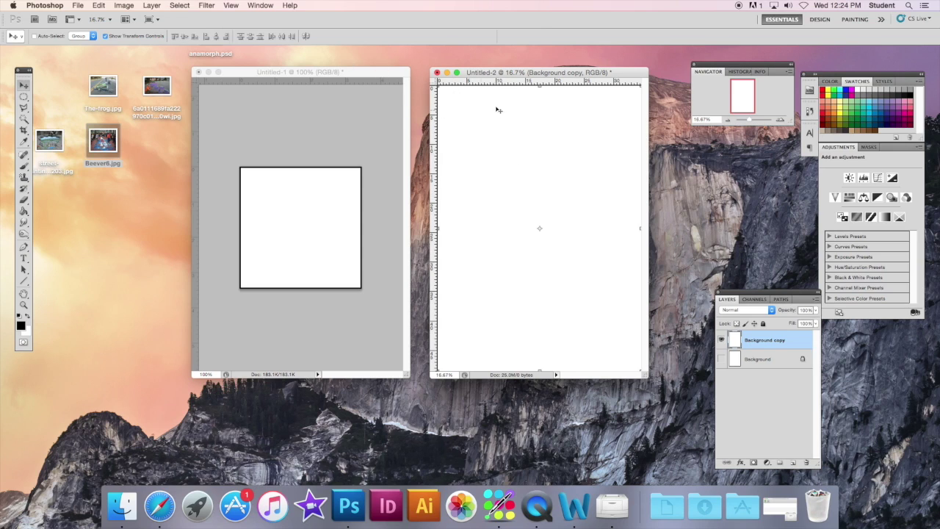
click(98, 6)
click(106, 166)
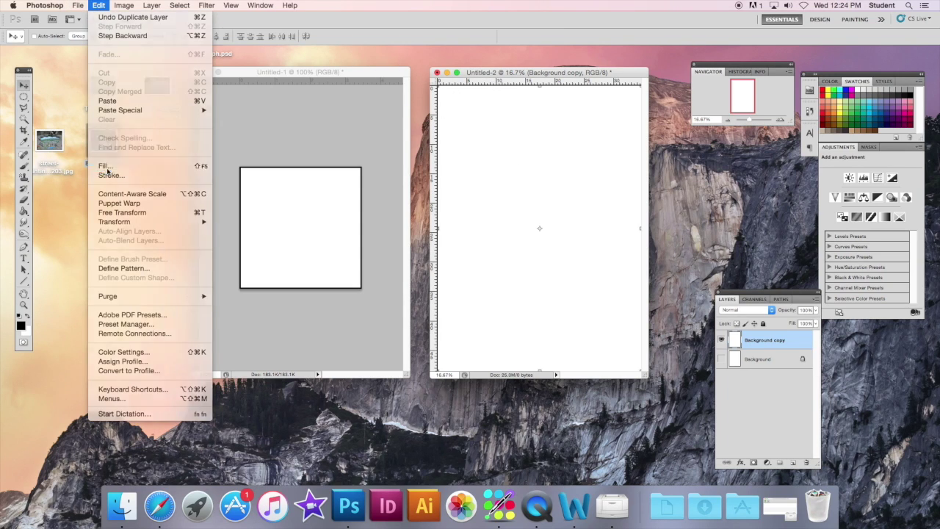
click(486, 202)
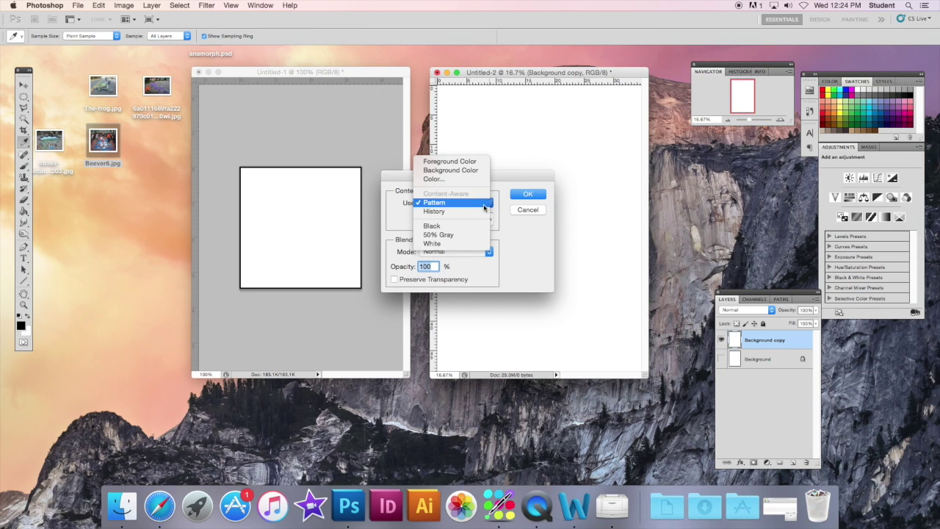
click(470, 203)
click(491, 222)
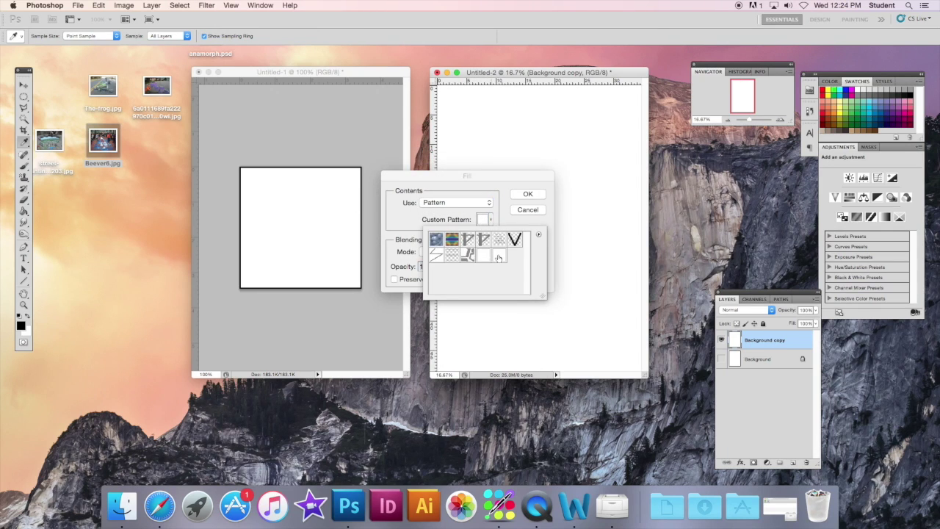
click(523, 196)
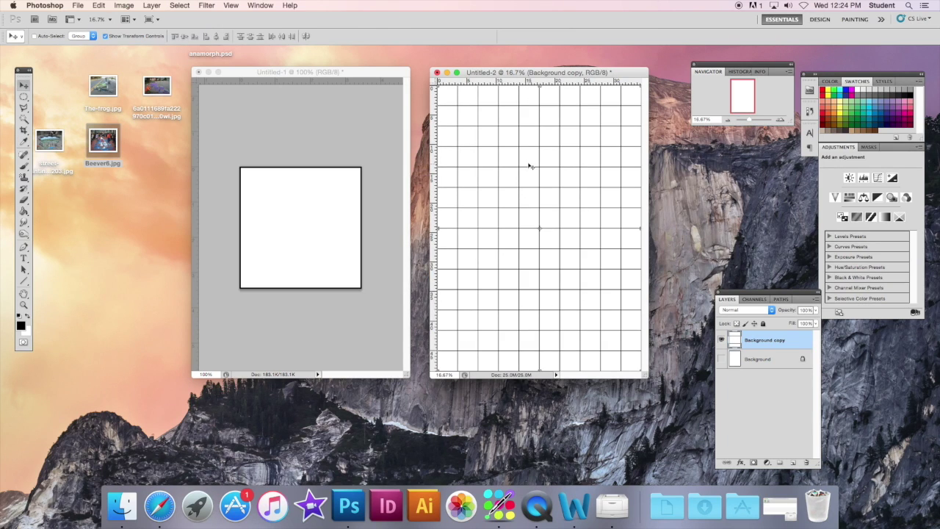
drag(353, 71, 318, 68)
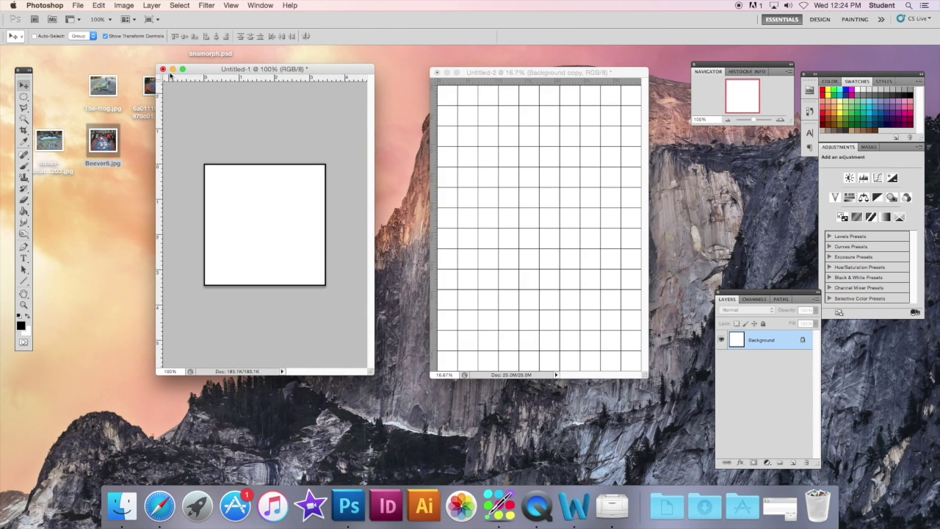
Step: Close the bordered-square document without saving and move the grid document's window into its place
click(162, 69)
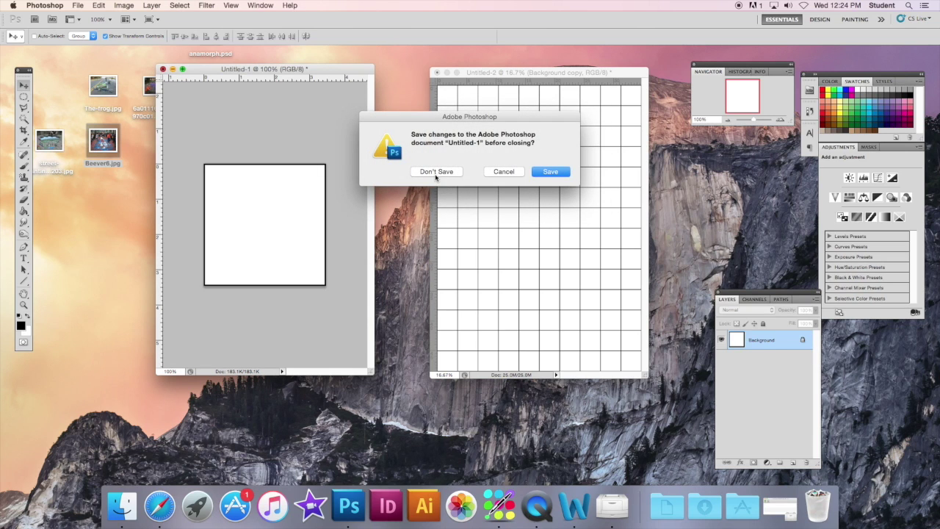
click(436, 173)
drag(526, 76, 339, 71)
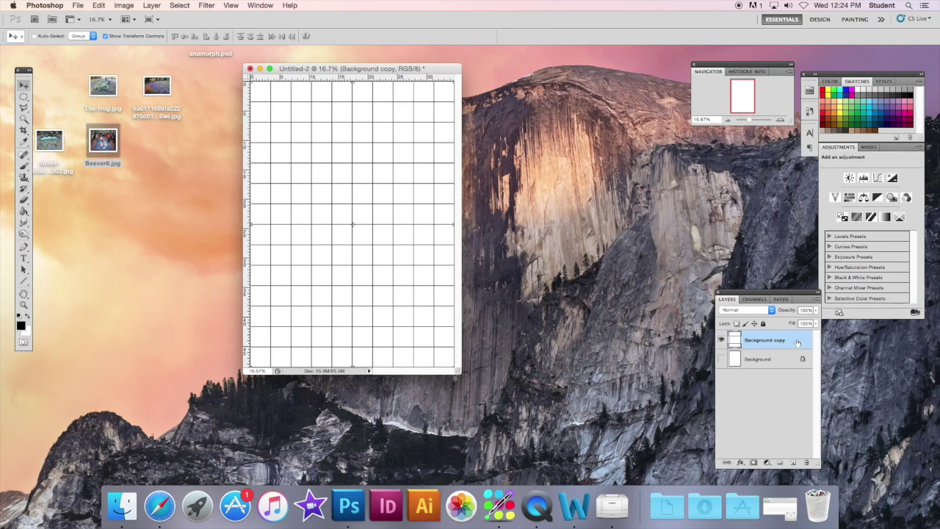
Step: Duplicate the grid layer and scale the copy down to about 32% height, keeping its bottom edge on the canvas bottom
drag(793, 342, 793, 460)
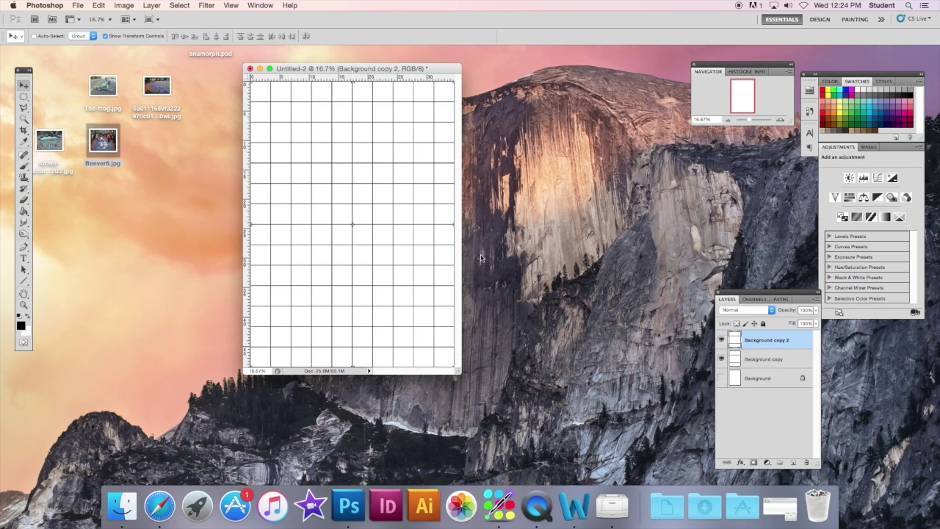
click(99, 5)
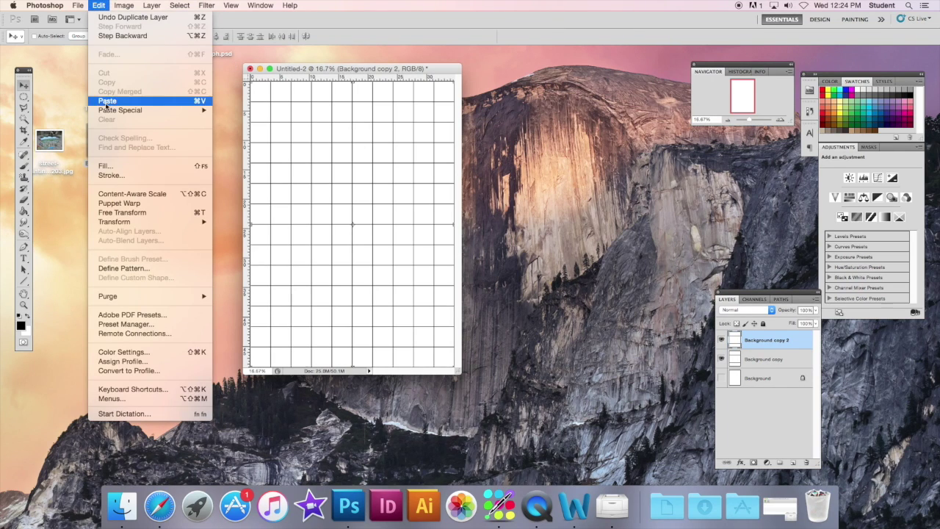
mouse_move(136, 222)
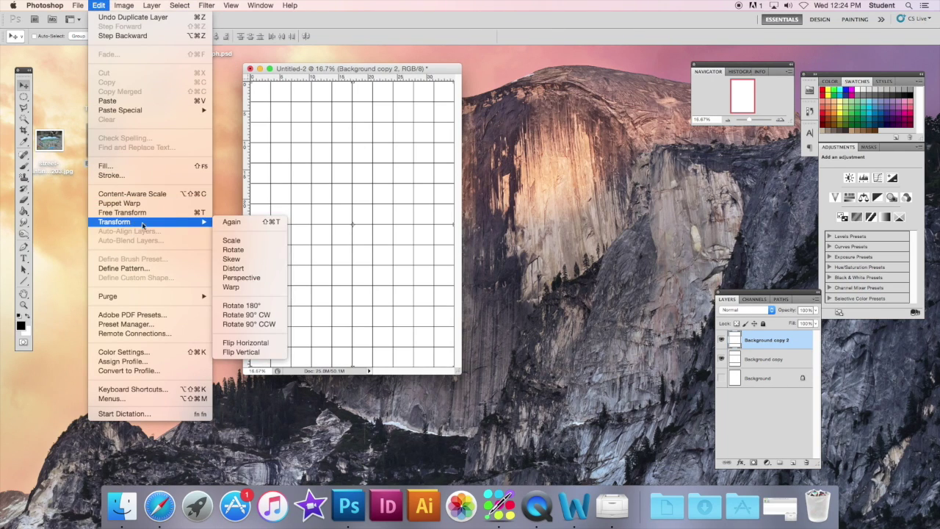
click(232, 240)
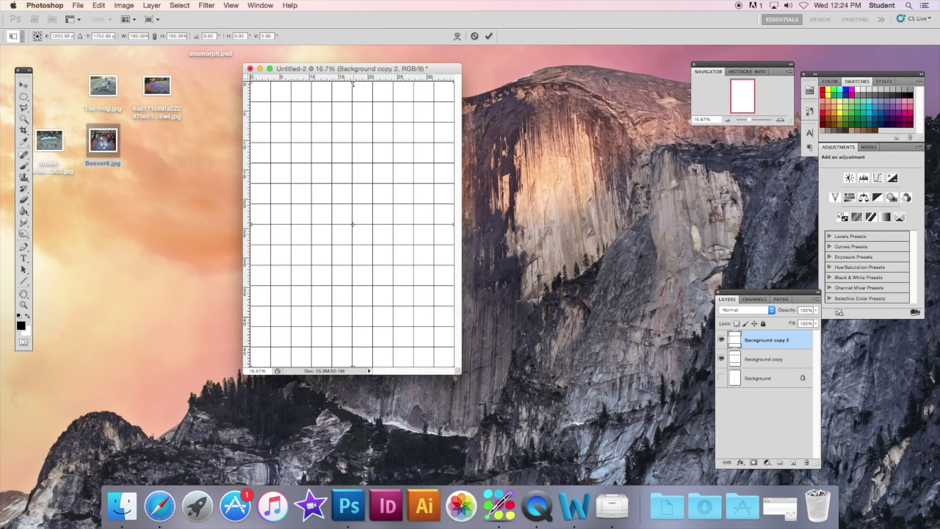
drag(352, 83, 343, 277)
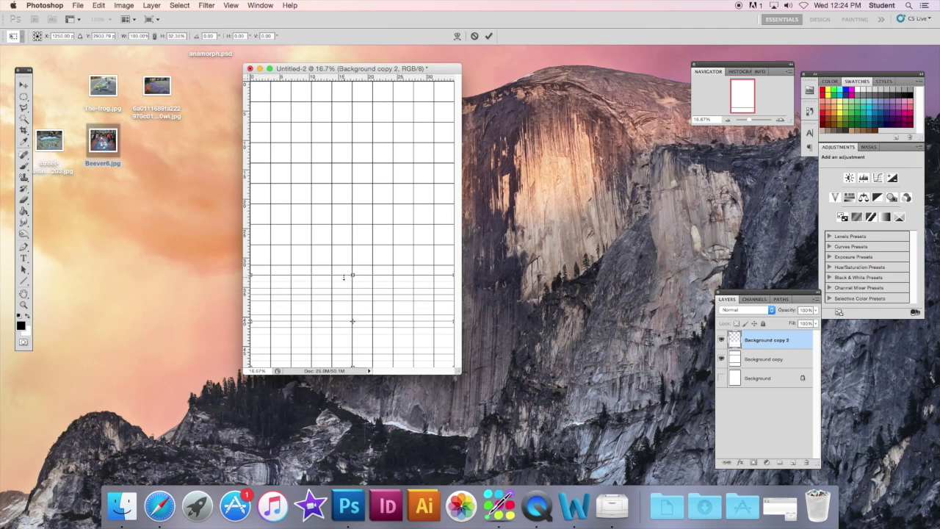
click(488, 35)
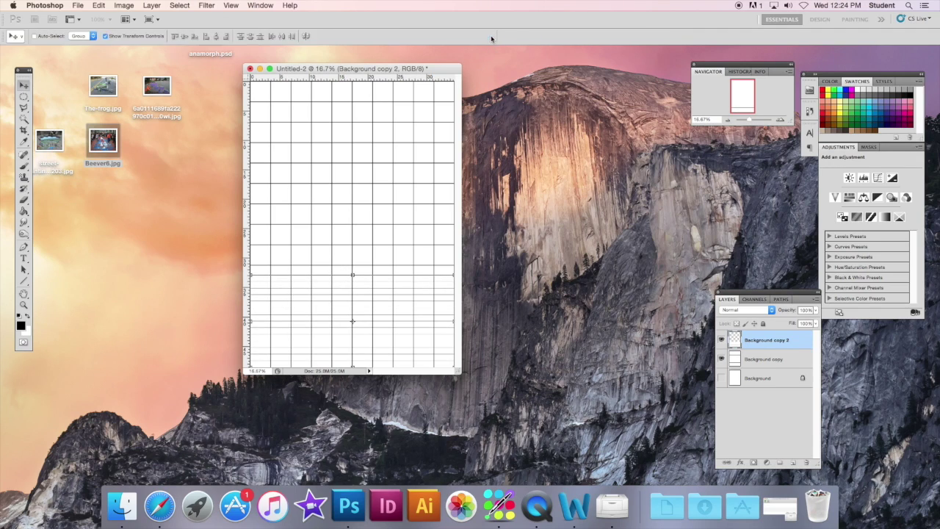
Step: Apply a Perspective transform to the squashed grid, narrowing its top edge symmetrically to about half width
click(99, 7)
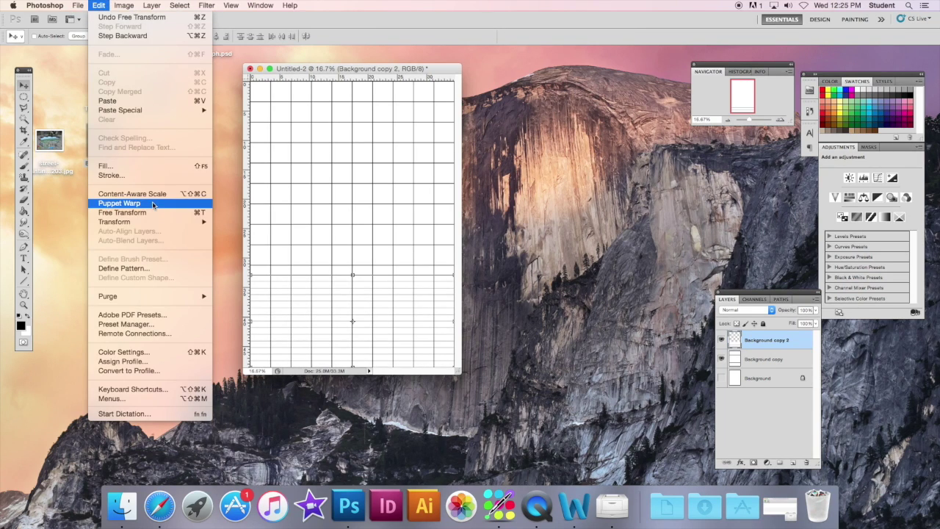
mouse_move(185, 224)
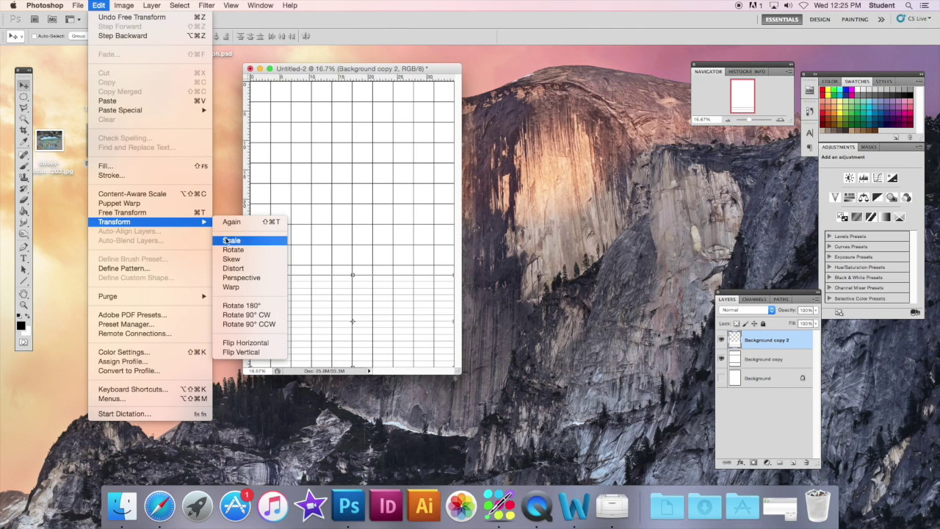
click(244, 279)
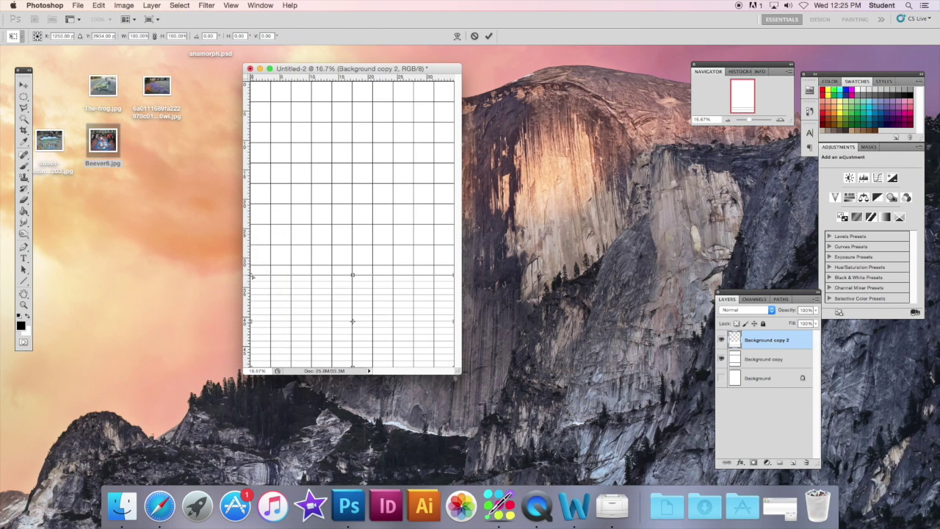
drag(253, 275, 302, 276)
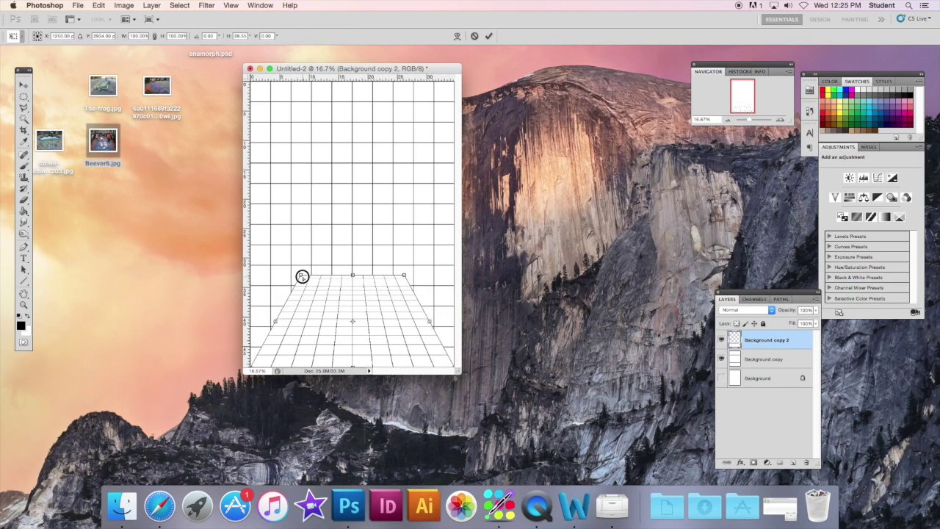
click(488, 36)
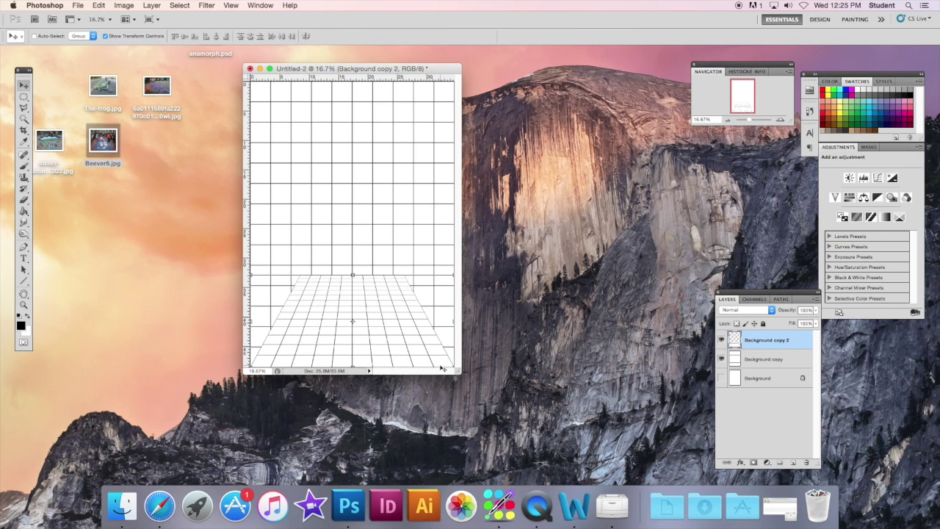
Step: Switch to Safari and search the web for "jordan 4's white red black"
click(526, 187)
click(432, 71)
click(157, 506)
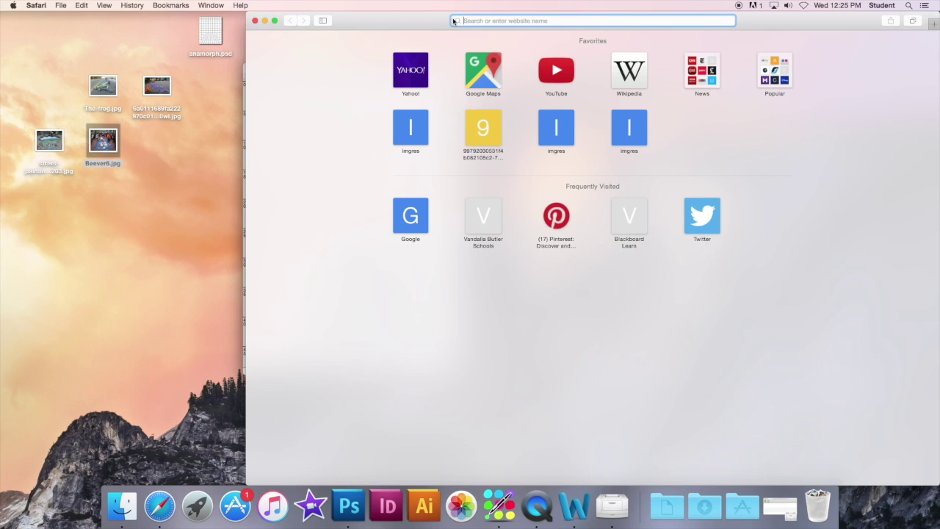
text(jordan 4)
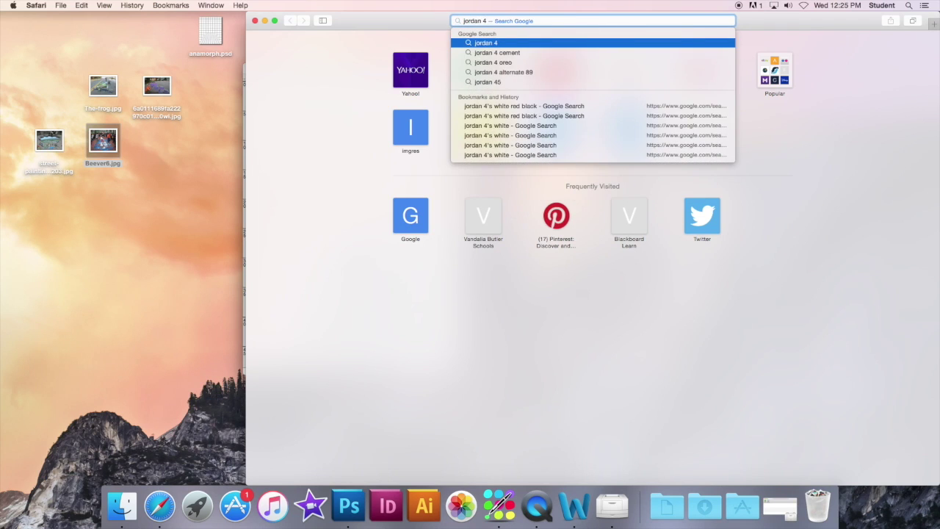
text('s)
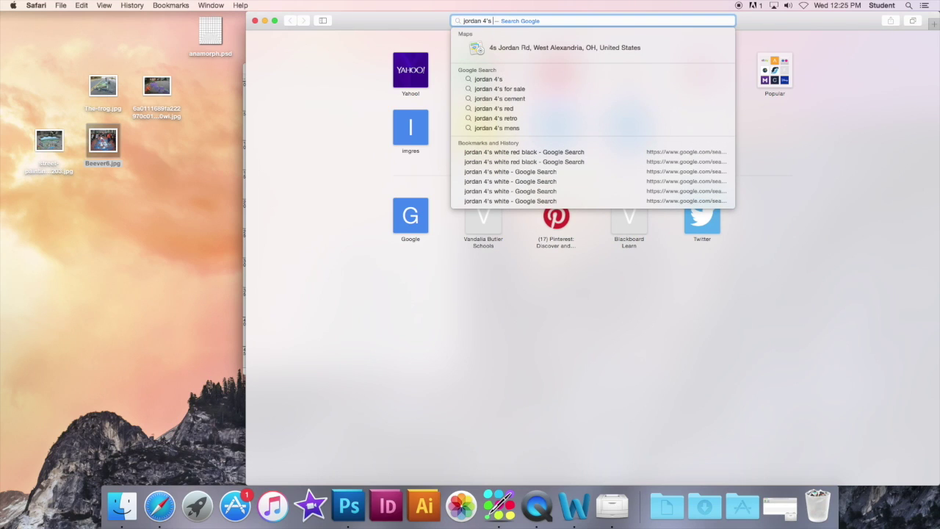
text( white red)
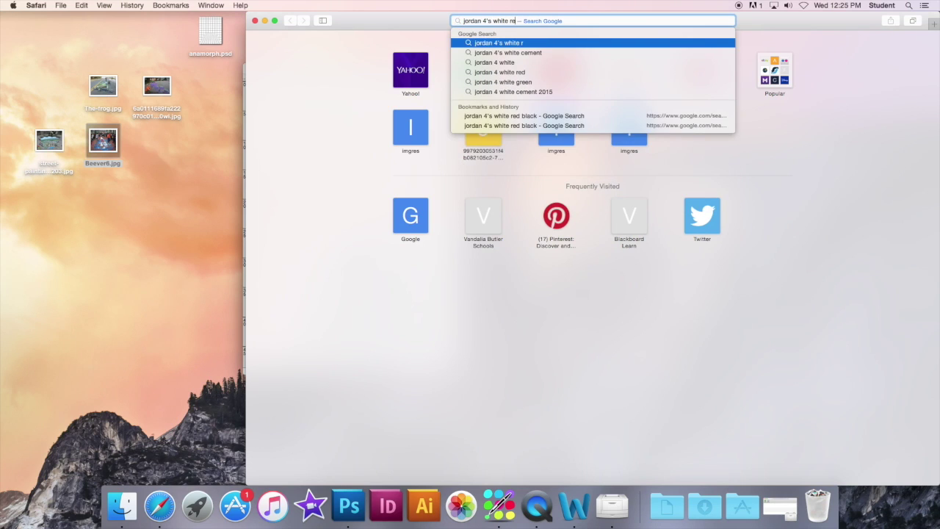
text( black)
key(Return)
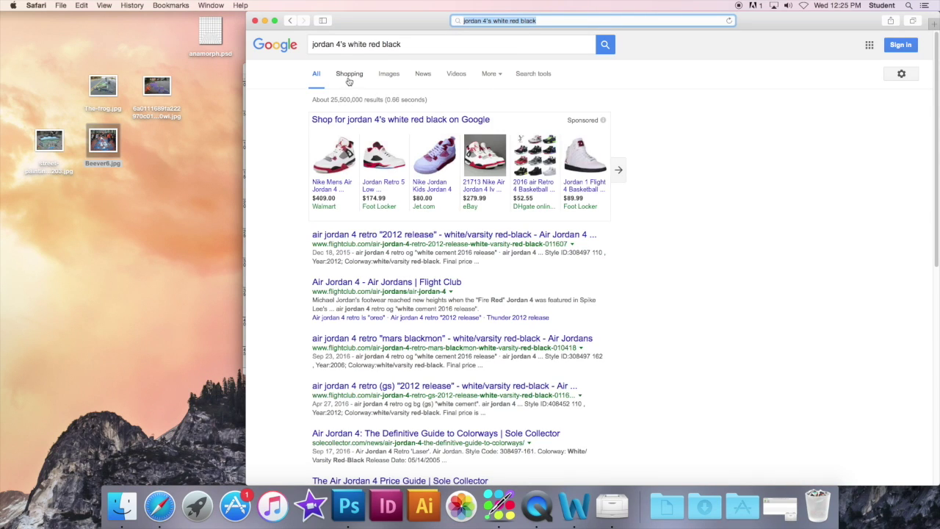
Step: Show the image results, save the first white, red and black shoe picture to the desktop, and close the browser window
click(393, 74)
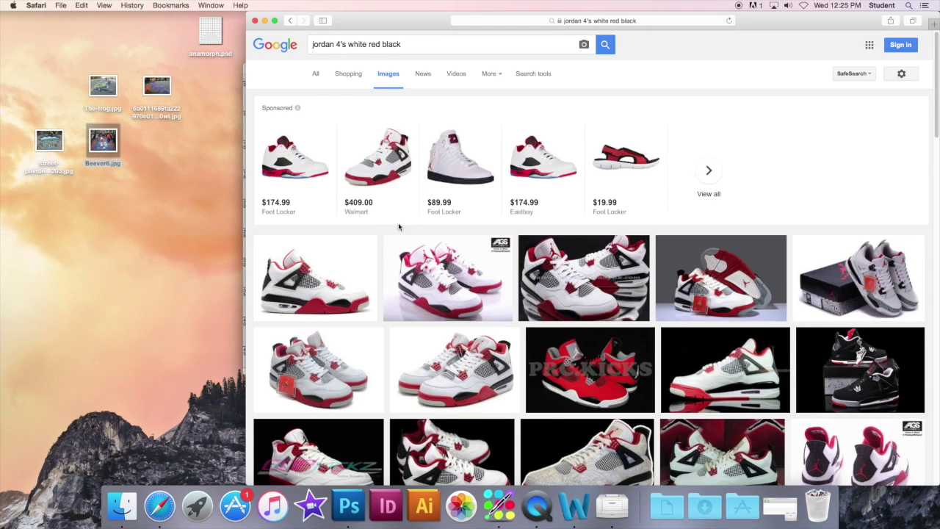
click(316, 284)
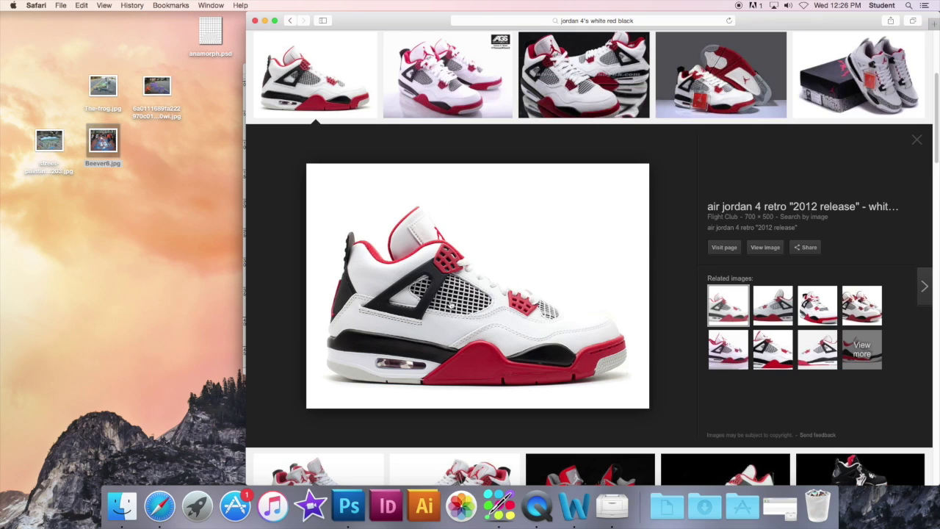
drag(475, 300, 153, 253)
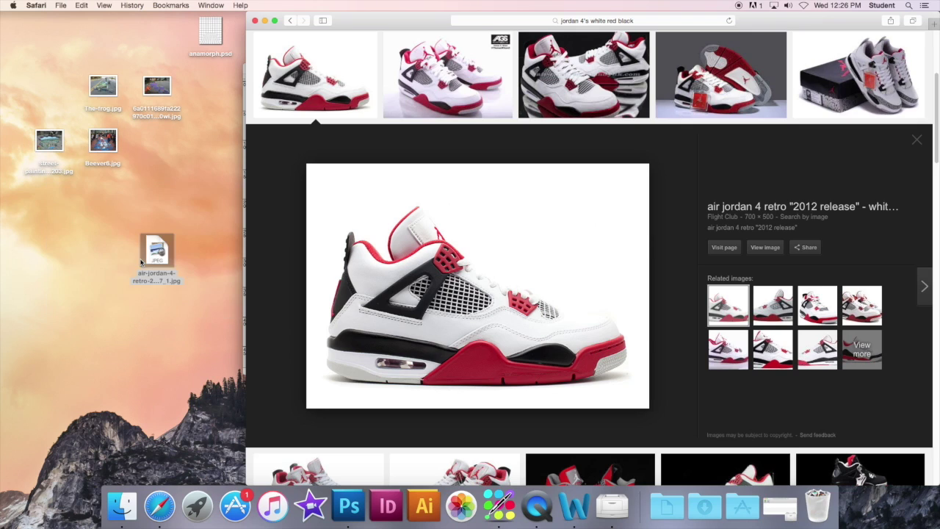
click(254, 20)
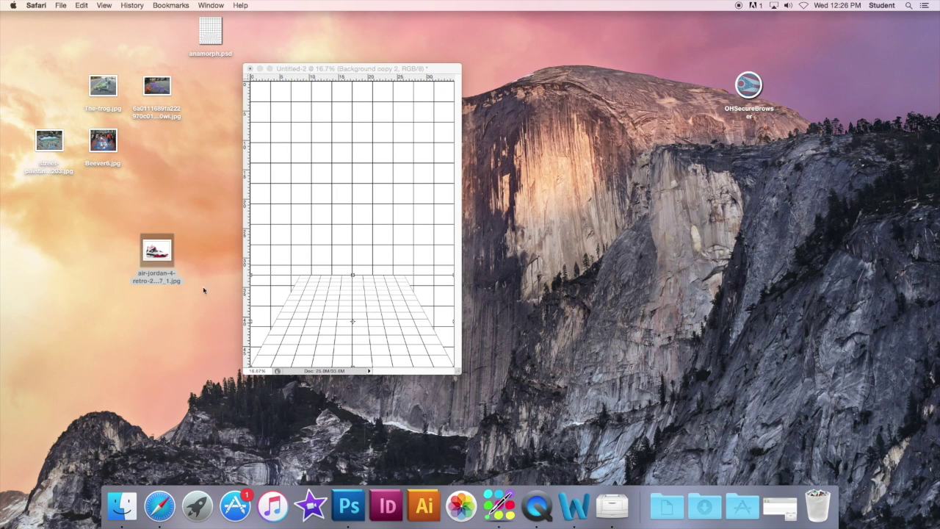
Step: Switch to Photoshop, open the air-jordan-4 JPEG from the desktop, and arrange its window alongside the grid document
click(349, 505)
click(78, 5)
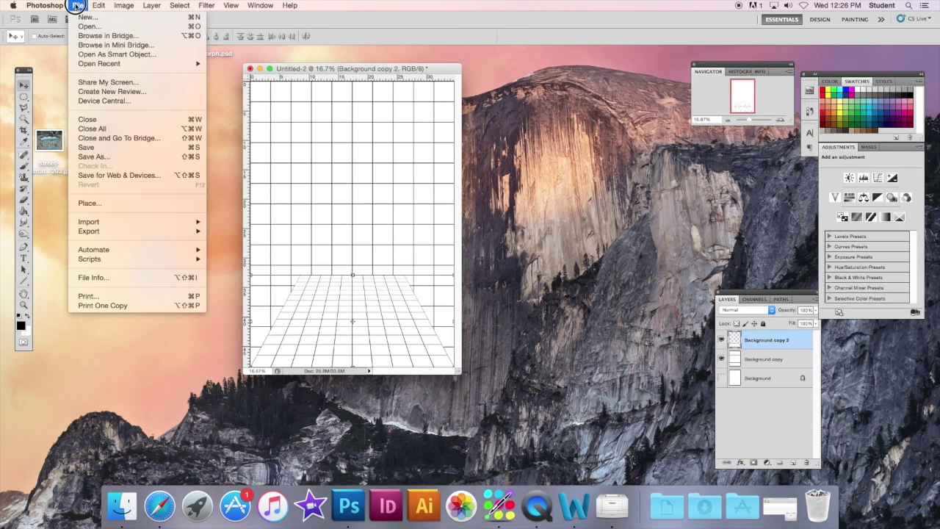
click(88, 27)
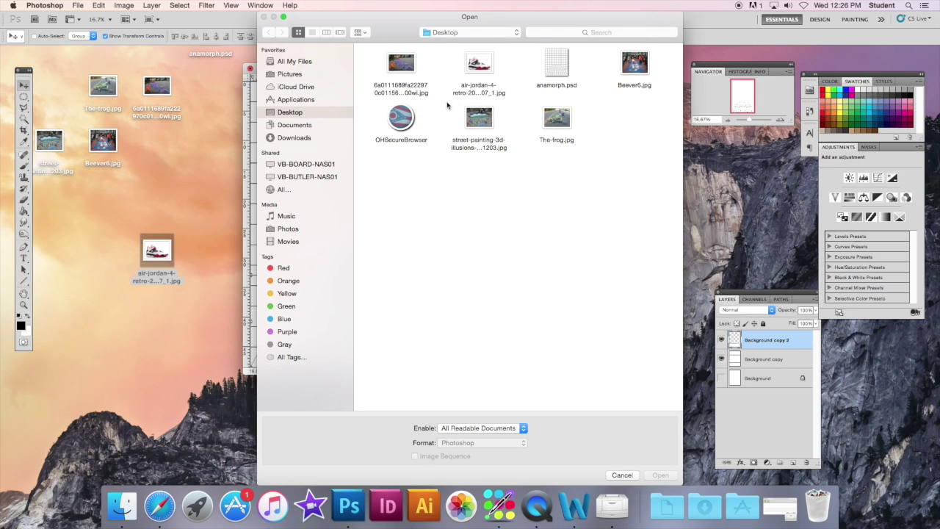
click(483, 62)
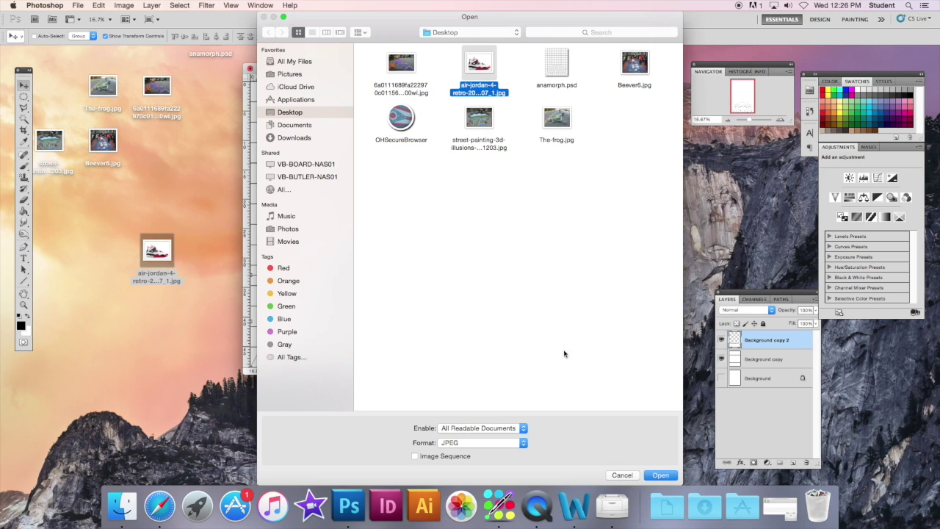
click(660, 475)
drag(405, 83, 473, 131)
drag(358, 68, 219, 52)
drag(545, 130, 428, 89)
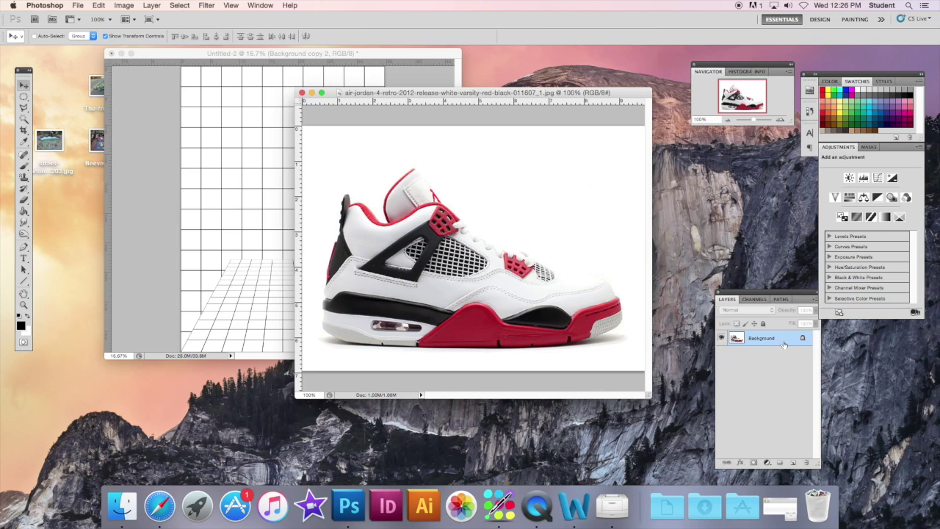
Step: Duplicate the shoe image's Background layer and hide the original
drag(782, 338, 794, 464)
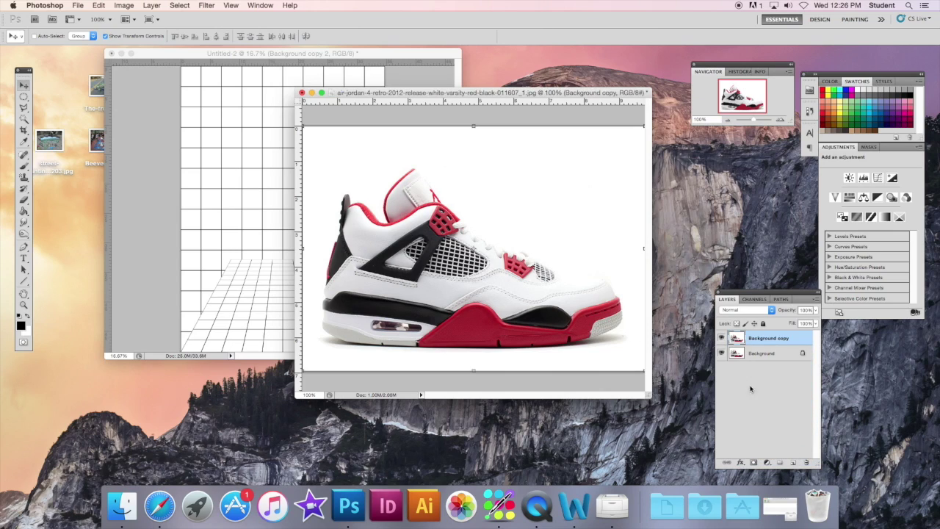
click(721, 353)
Step: Trace a closed selection around the shoe's outline using the Magnetic Lasso with a 5 px feather
click(24, 109)
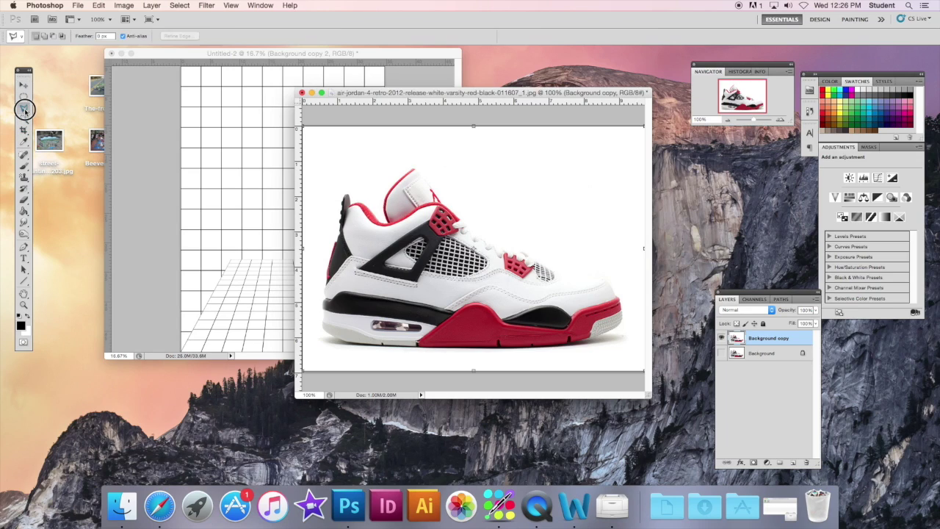
drag(24, 109, 60, 126)
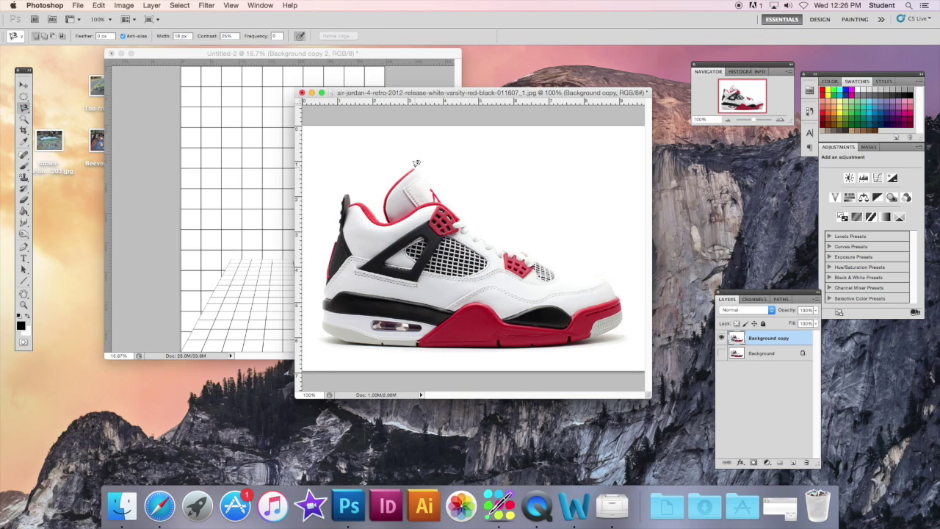
click(429, 183)
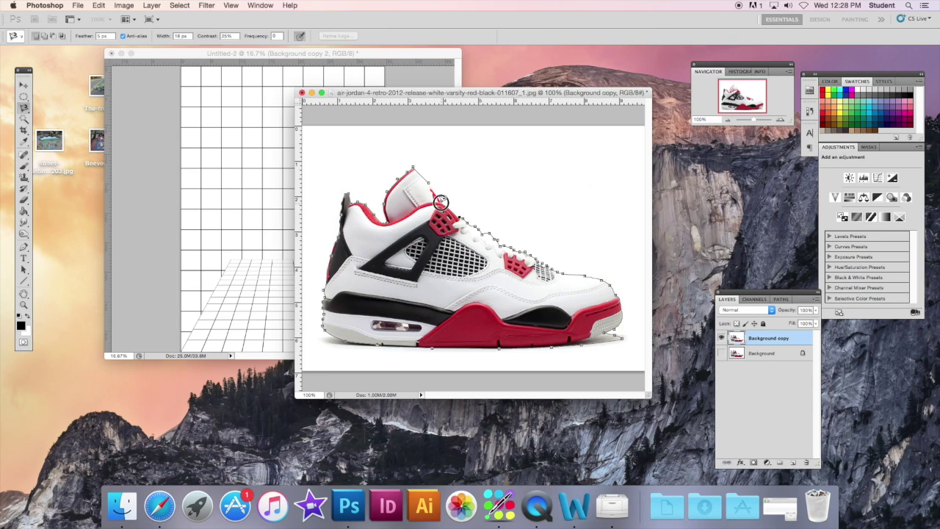
click(424, 176)
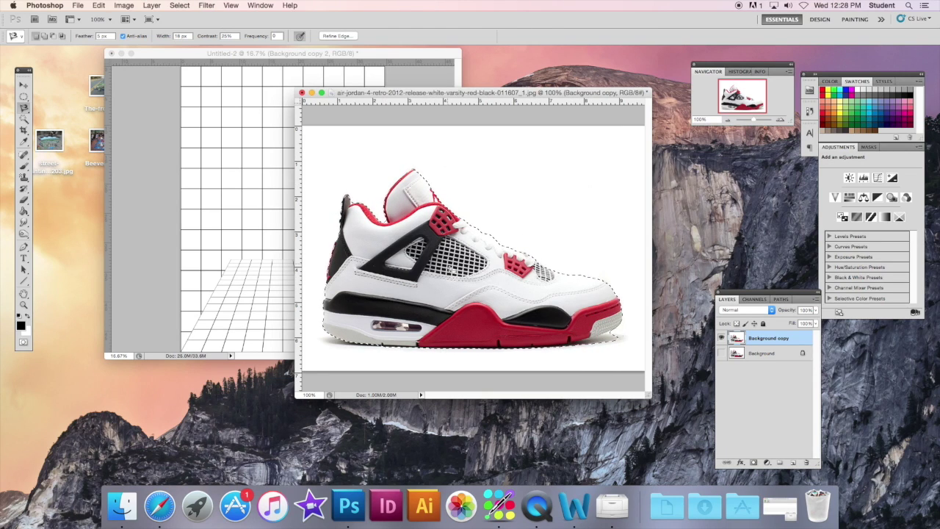
Step: Invert the selection, delete the white background around the shoe, and deselect
click(179, 6)
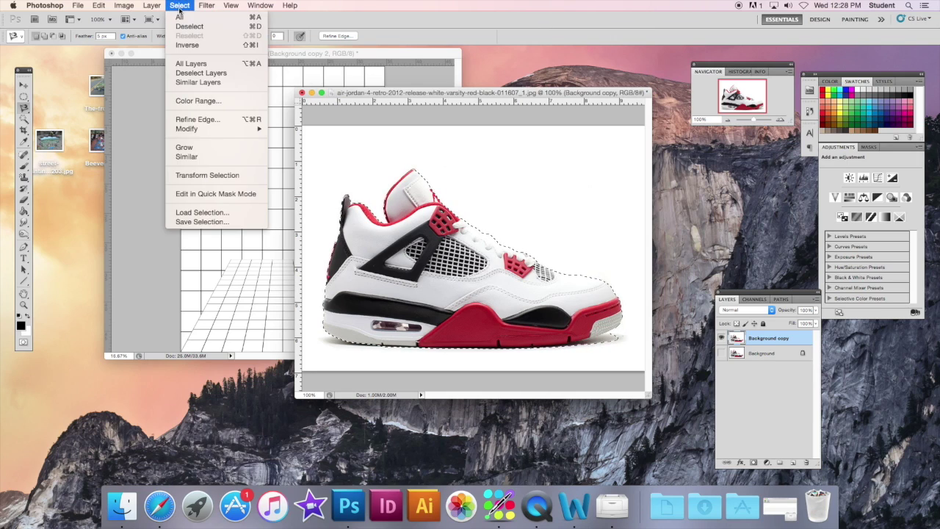
click(187, 45)
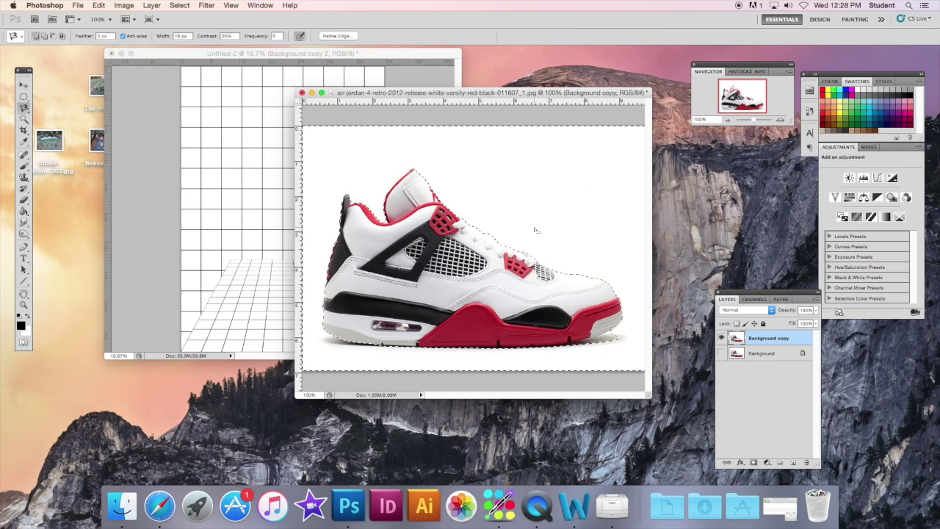
key(Delete)
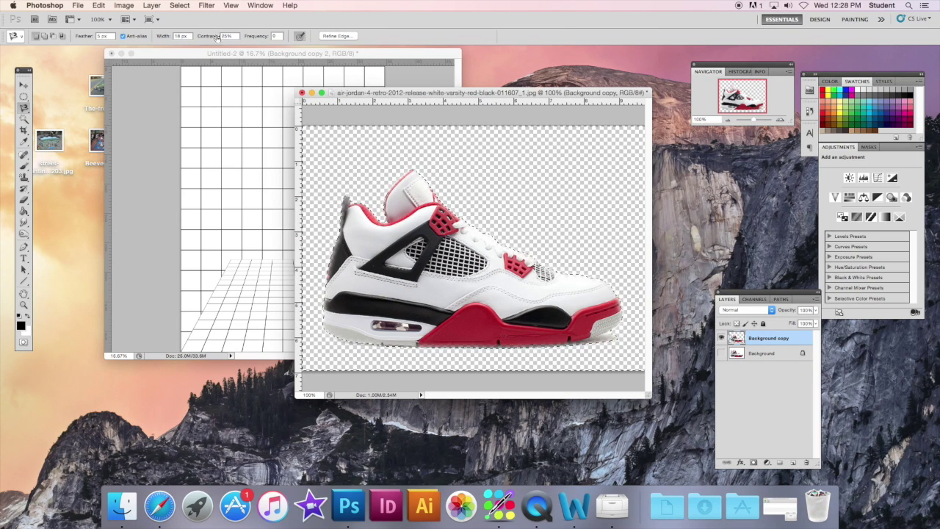
click(180, 5)
click(202, 27)
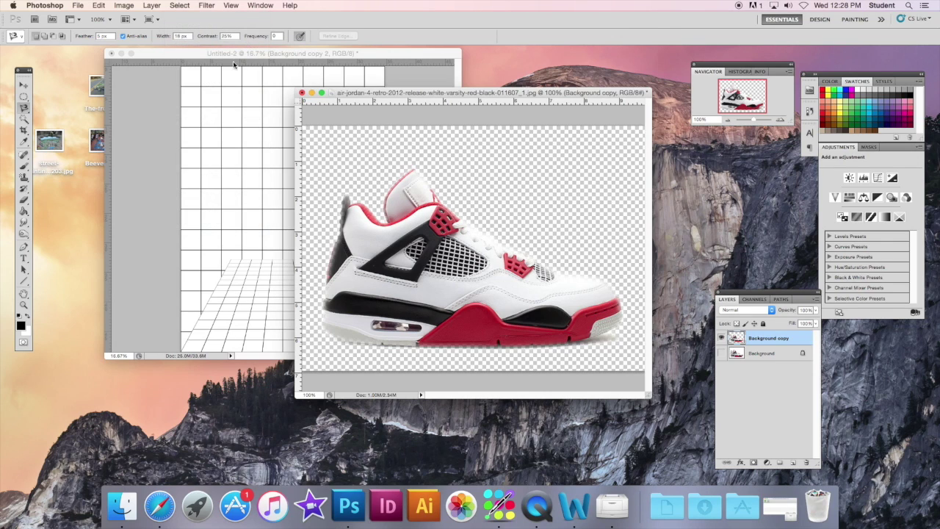
Step: Copy the cut-out shoe layer from the air-jordan-4 document into the Untitled-2 grid document with the Move tool
drag(490, 98, 543, 90)
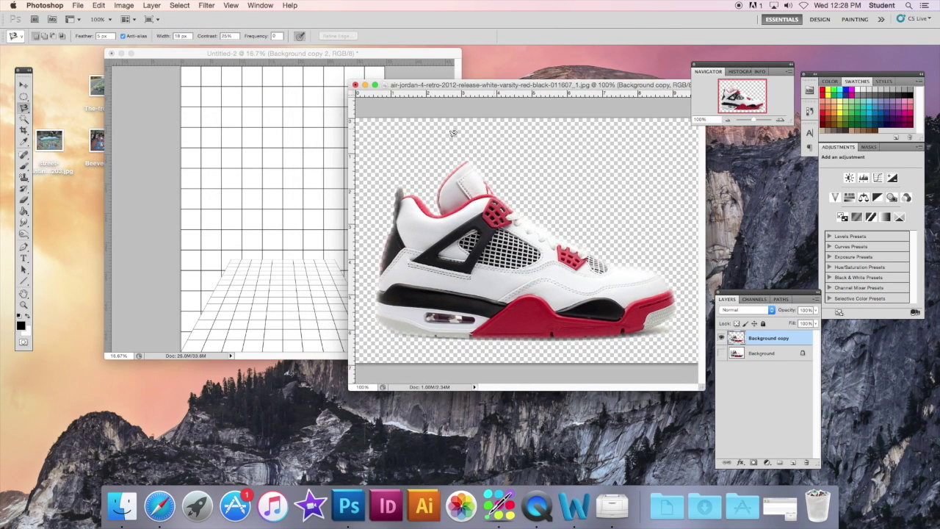
click(22, 86)
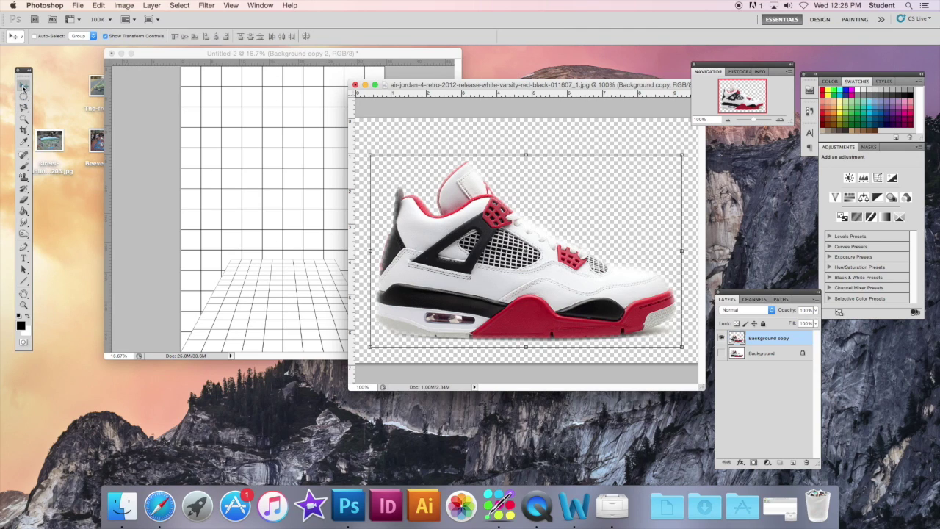
drag(561, 263, 294, 254)
Step: Free Transform the shoe proportionally to about 274% and position it over the perspective grid near the bottom of the canvas
key(super+t)
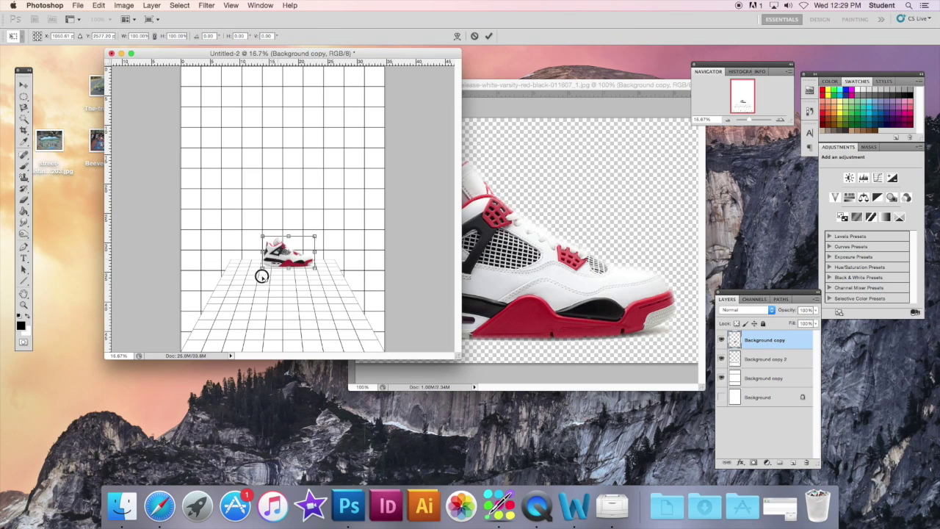
drag(277, 257, 241, 318)
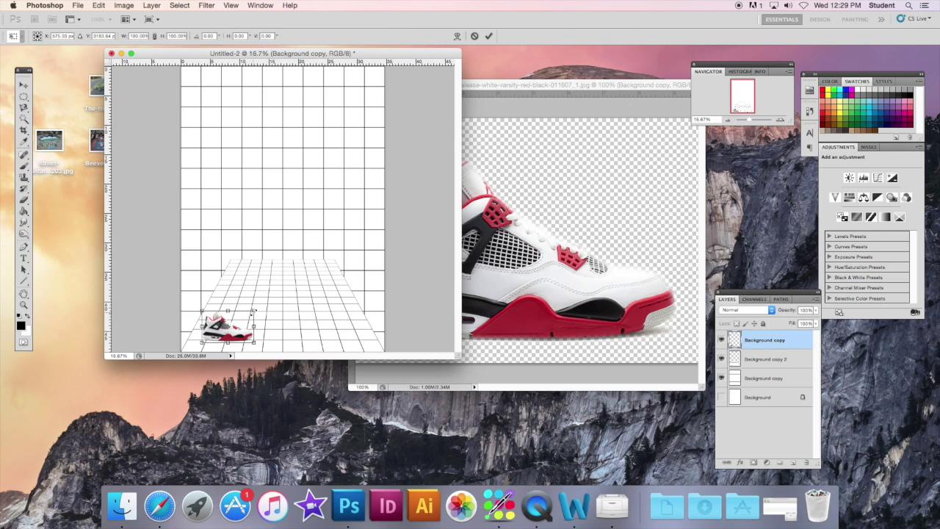
drag(253, 310, 334, 274)
mouse_move(257, 310)
mouse_down()
mouse_move(279, 309)
mouse_move(270, 310)
mouse_up()
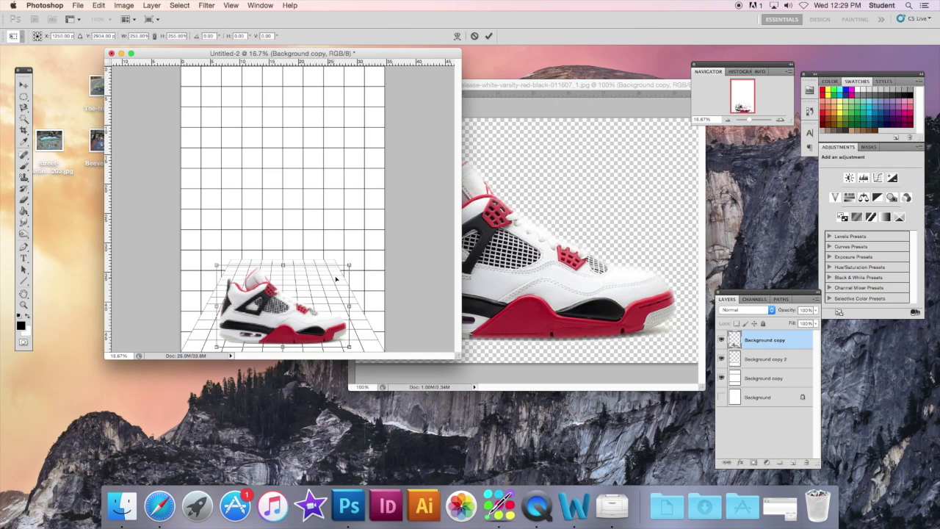
drag(349, 265, 356, 288)
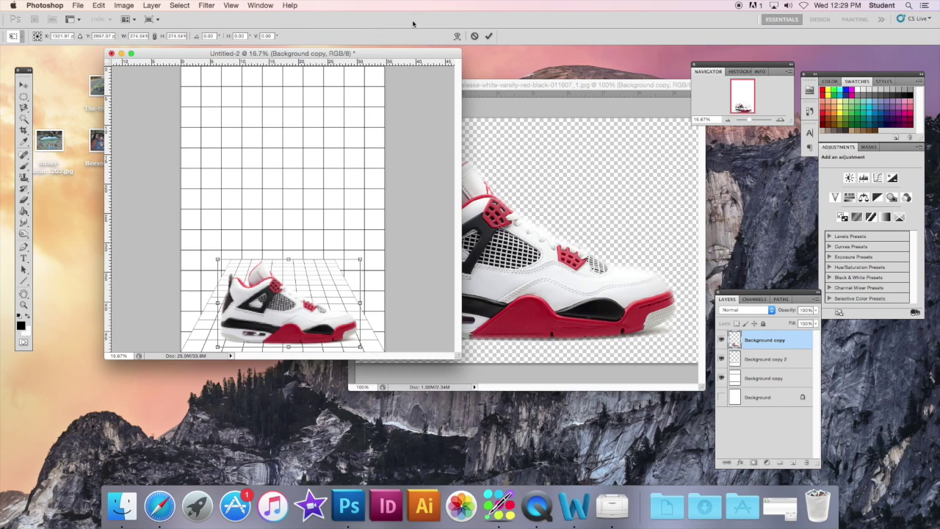
click(489, 36)
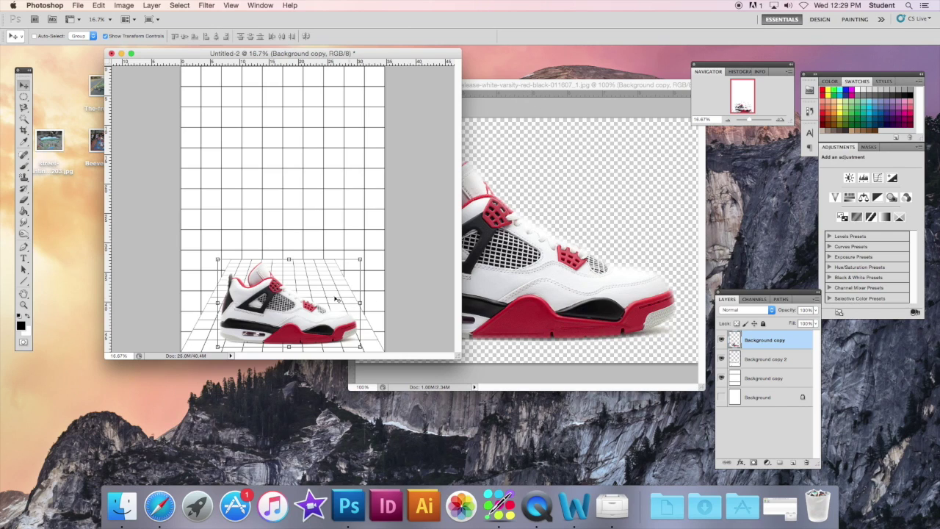
click(587, 86)
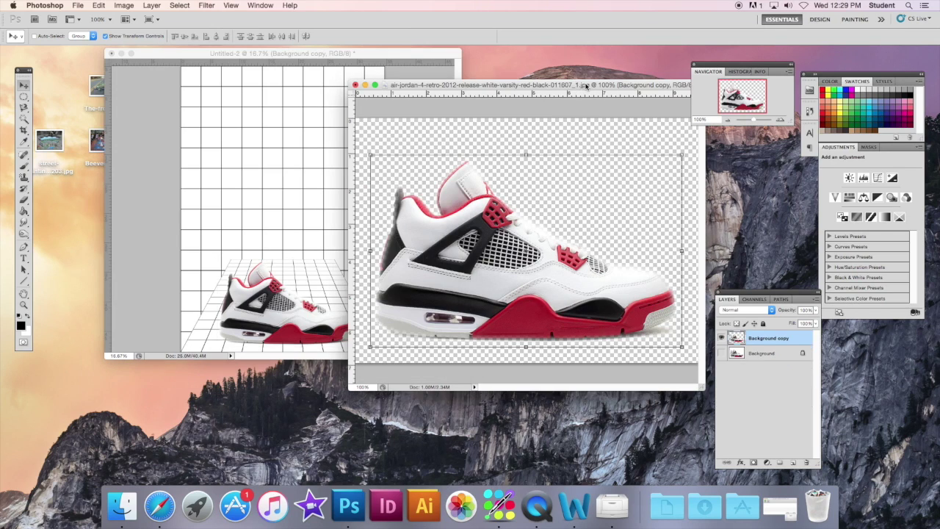
click(412, 58)
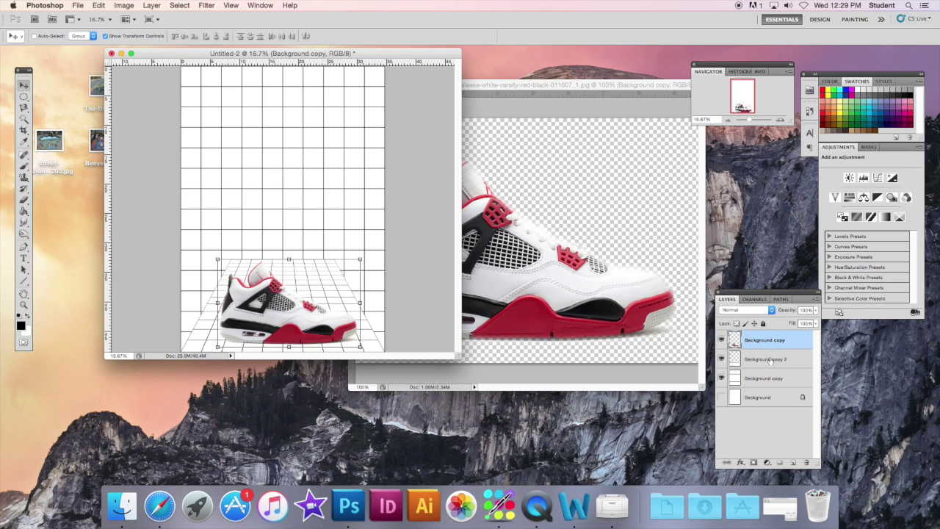
Step: Select the shoe and perspective grid layers together and stretch them vertically until the grid's far edge reaches the canvas top
shift+click(767, 359)
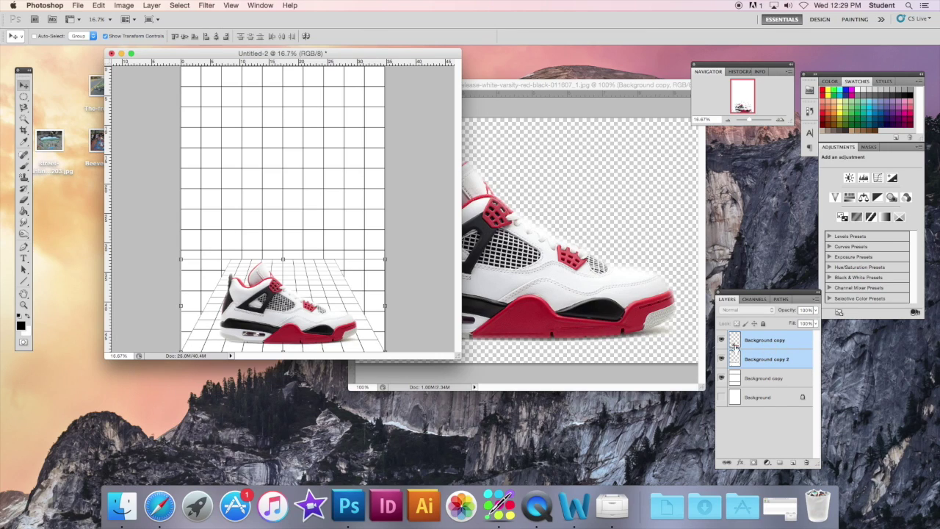
drag(283, 259, 286, 67)
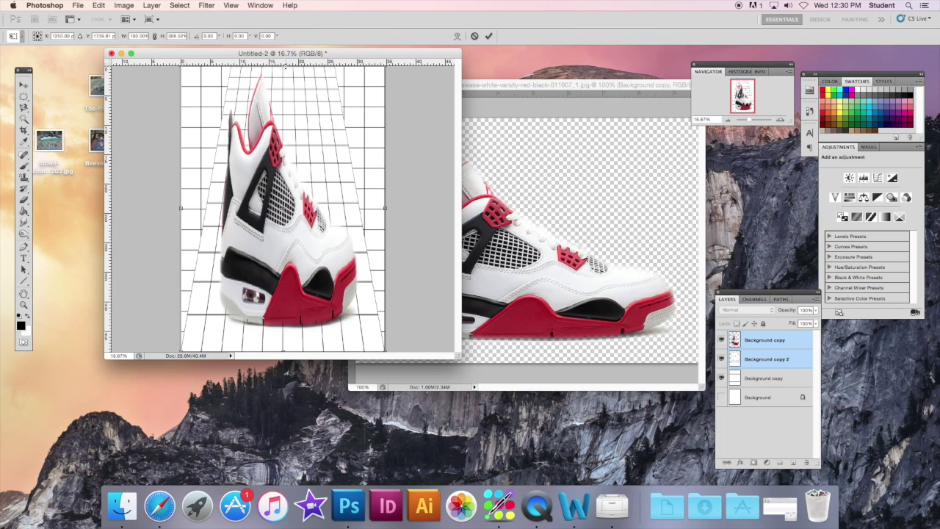
click(487, 36)
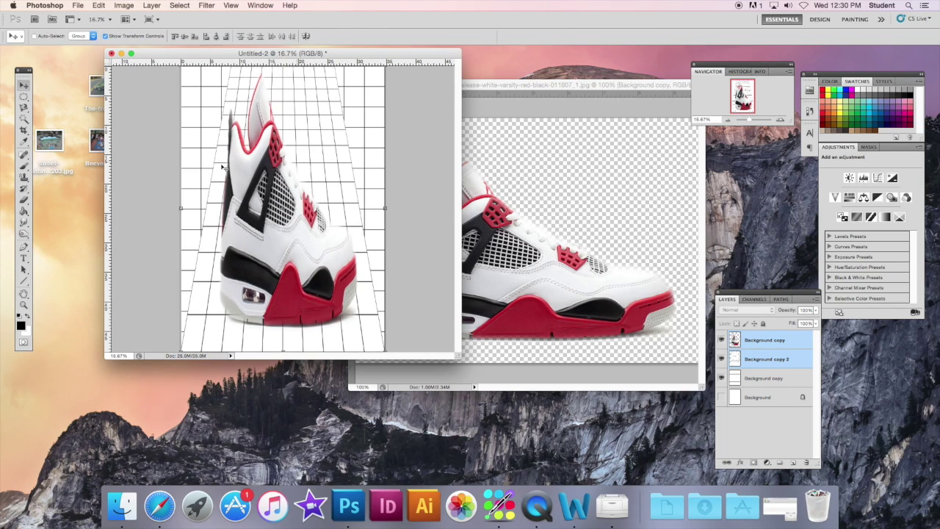
Step: Widen the upper edge of both layers with a Perspective transform until the grid lines run parallel, and stretch them slightly upward to match the flat grid
click(101, 7)
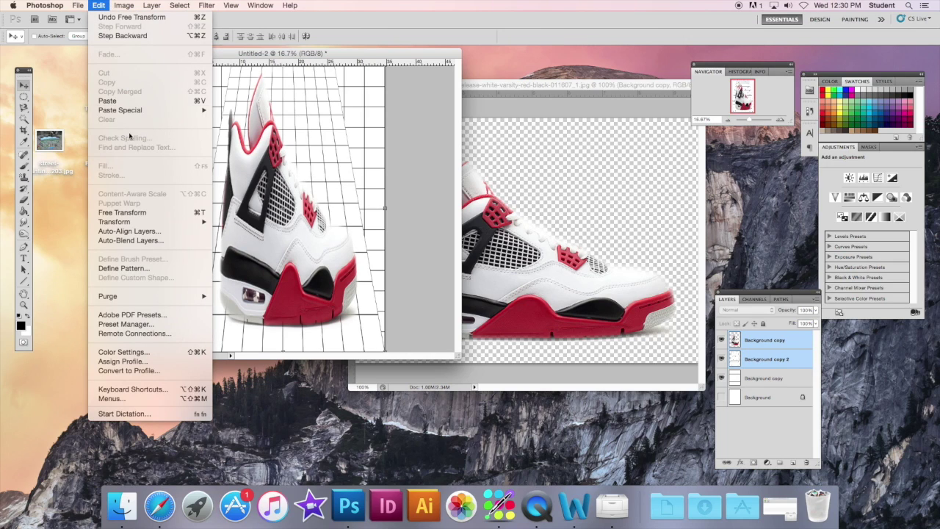
mouse_move(176, 224)
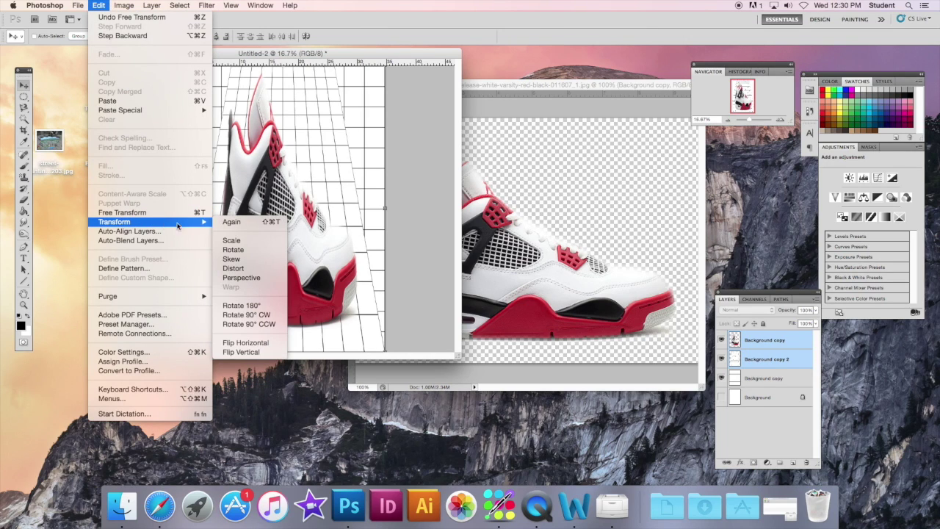
click(241, 278)
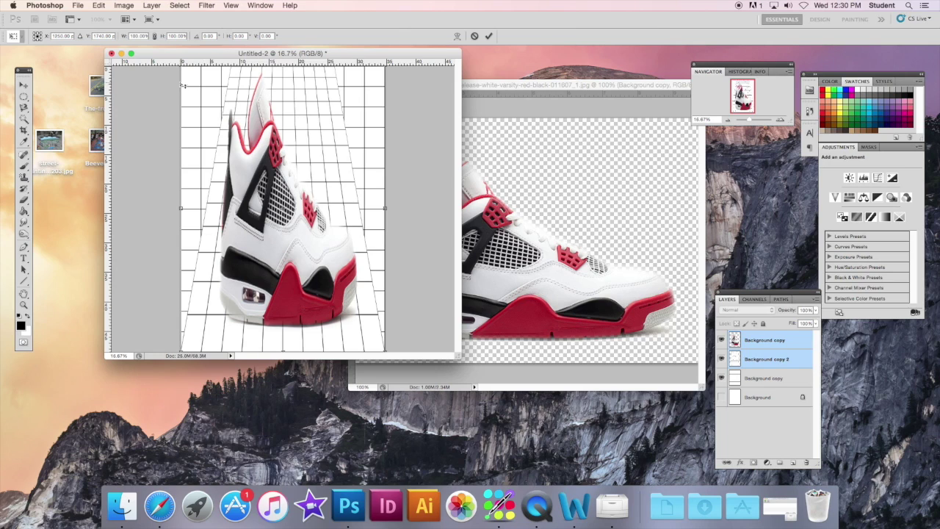
drag(456, 356, 556, 439)
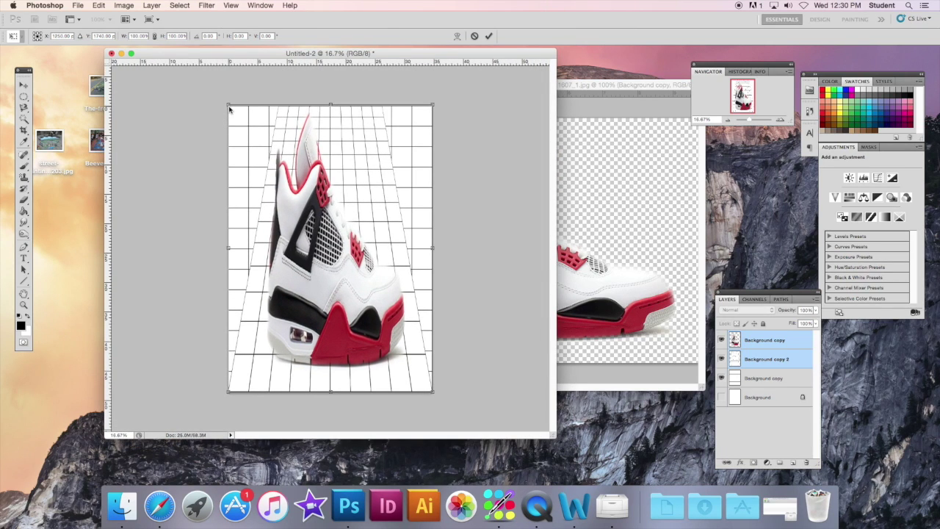
drag(229, 108, 128, 107)
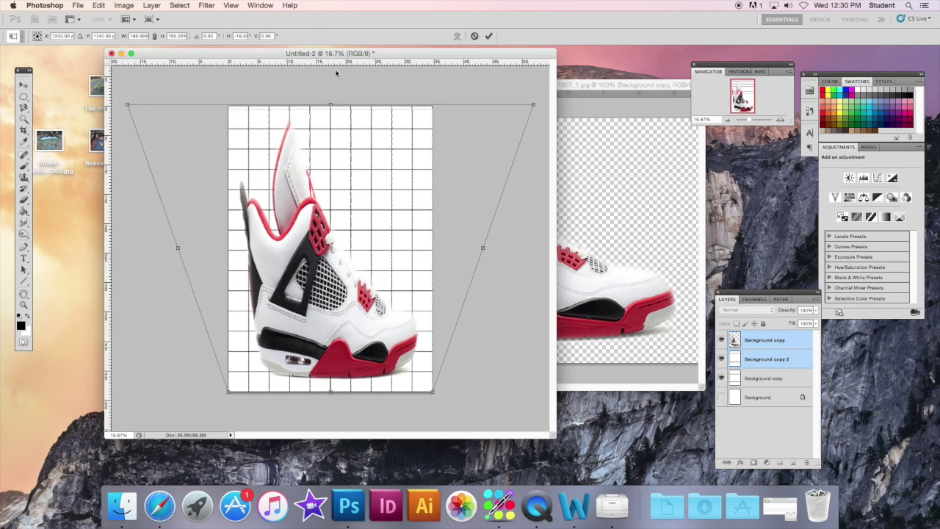
click(488, 36)
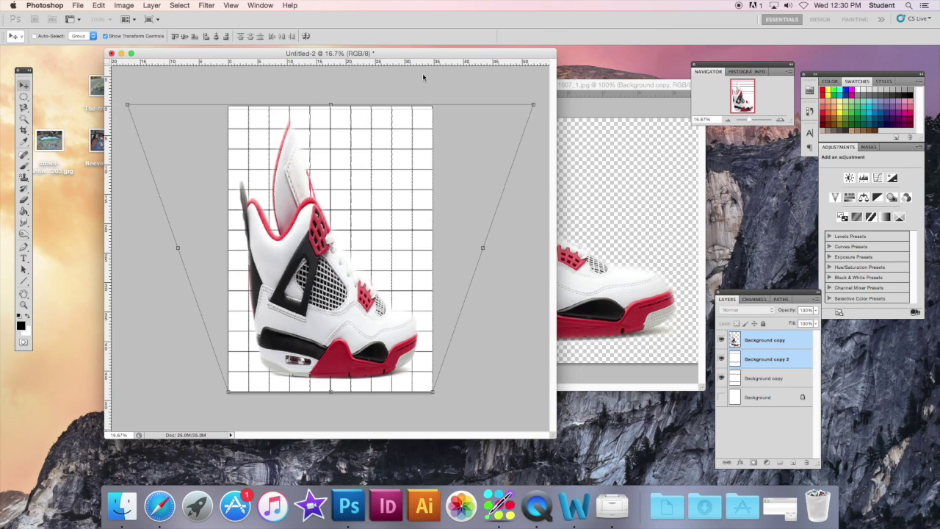
drag(330, 105, 331, 102)
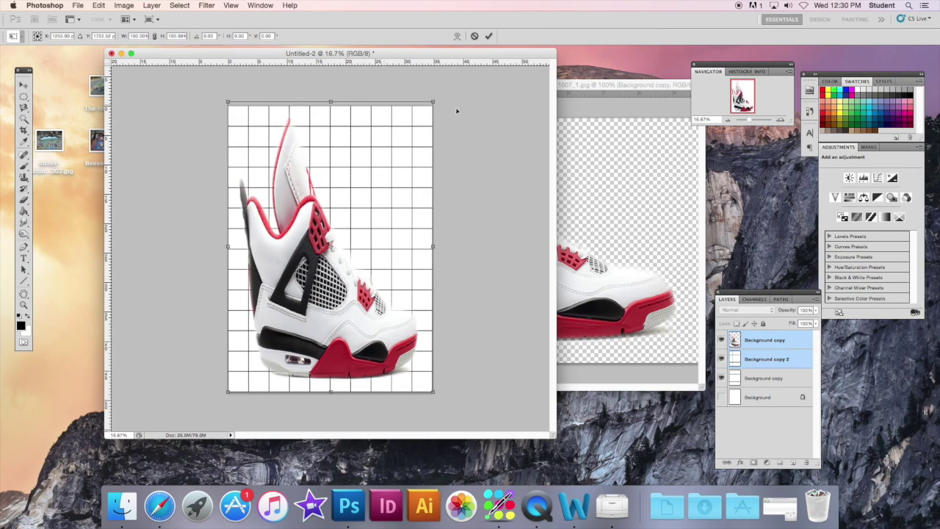
click(488, 36)
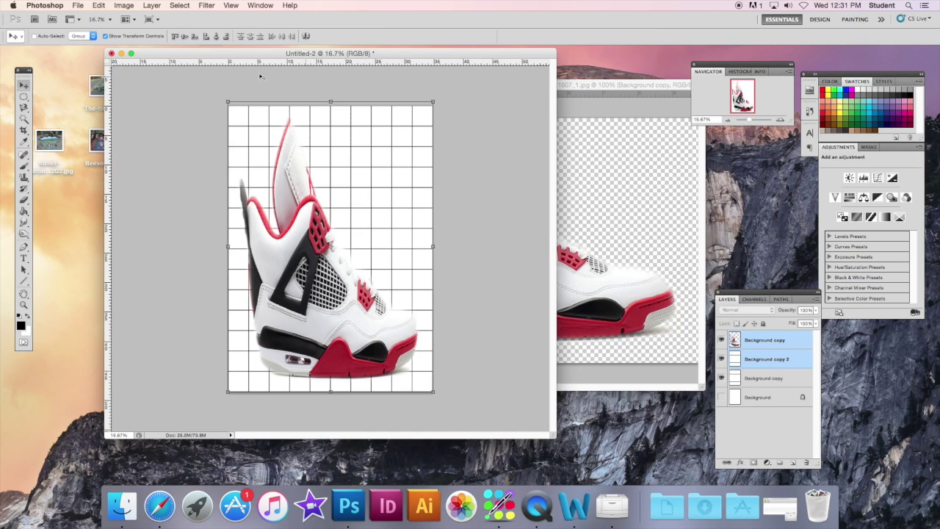
Step: Resize the image to a document height of 10 inches with proportions constrained
click(123, 6)
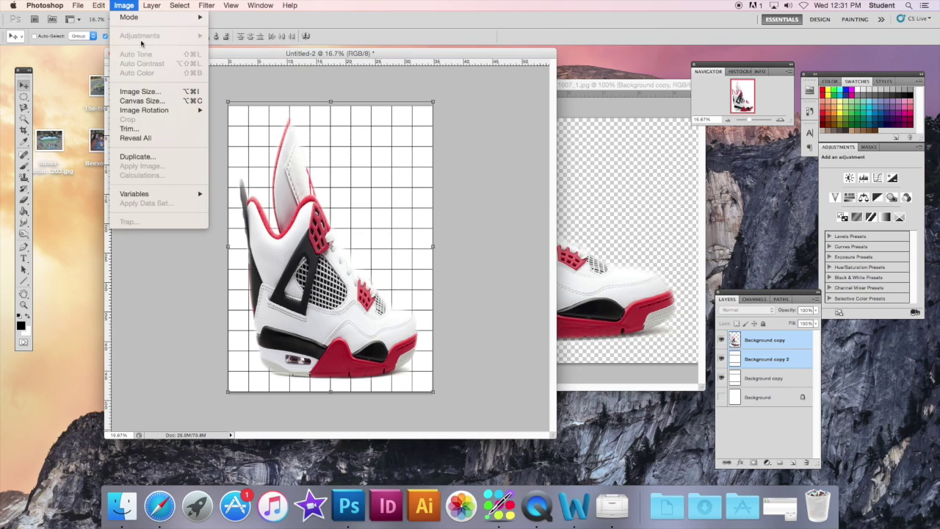
click(157, 92)
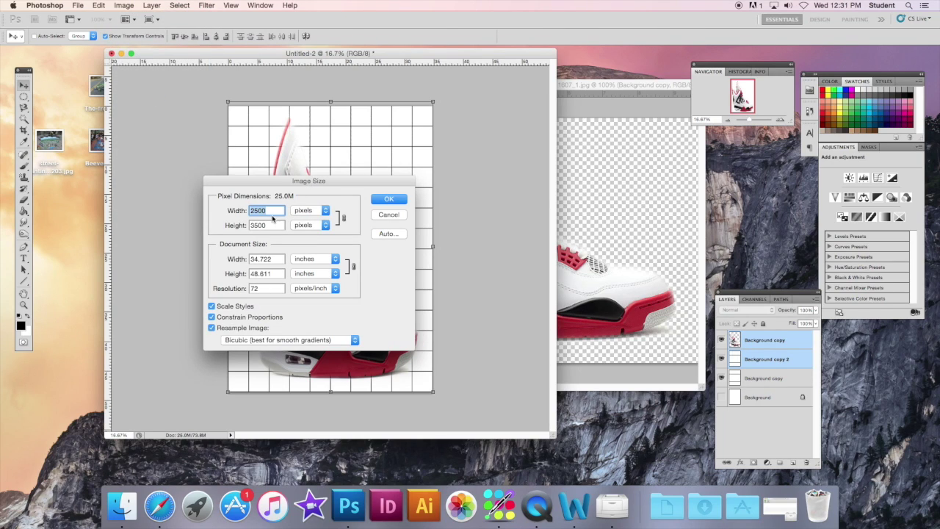
drag(283, 258, 248, 259)
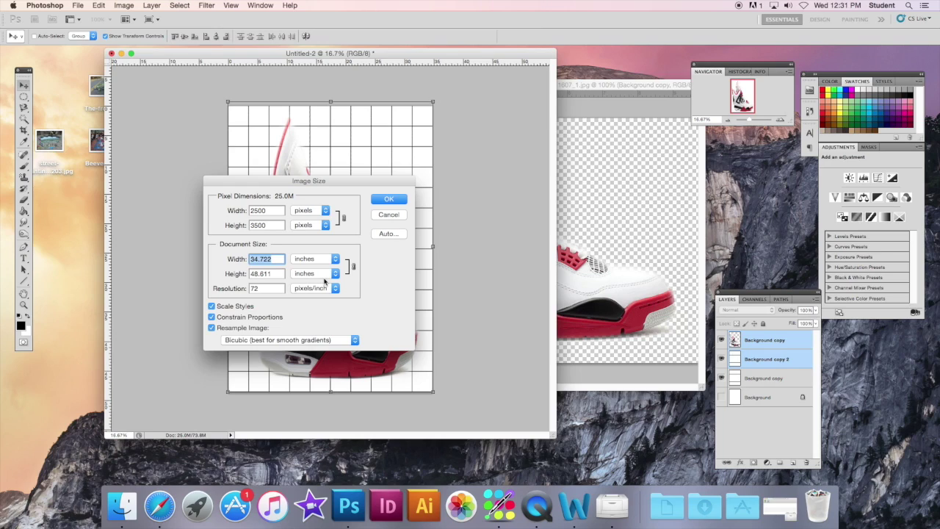
text(8)
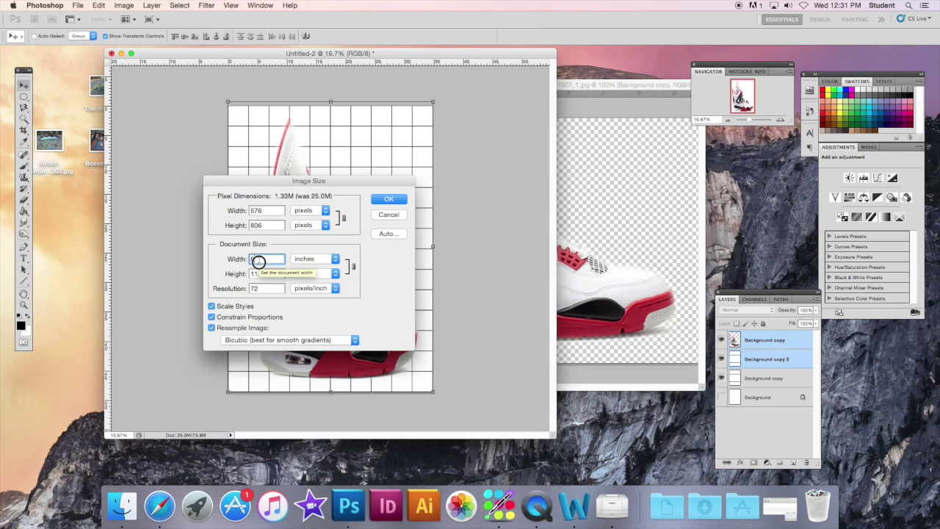
click(234, 276)
text(10)
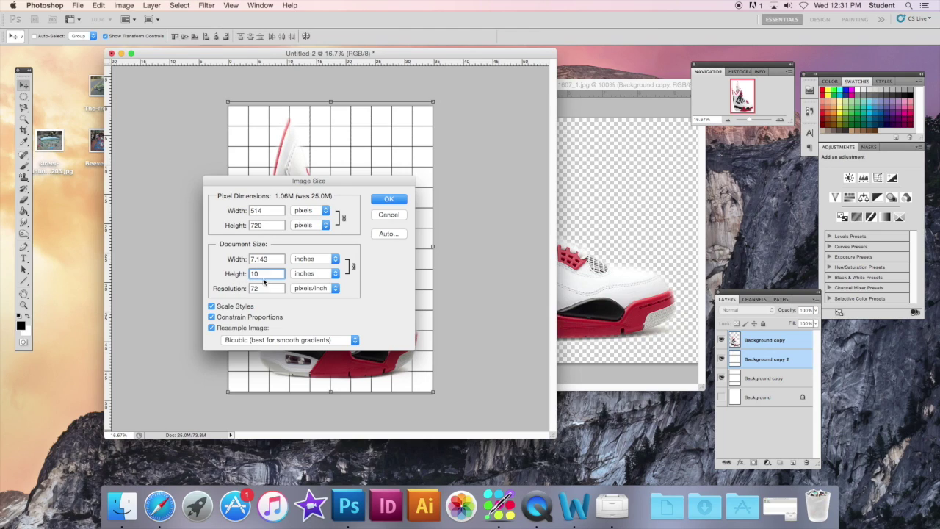
click(394, 202)
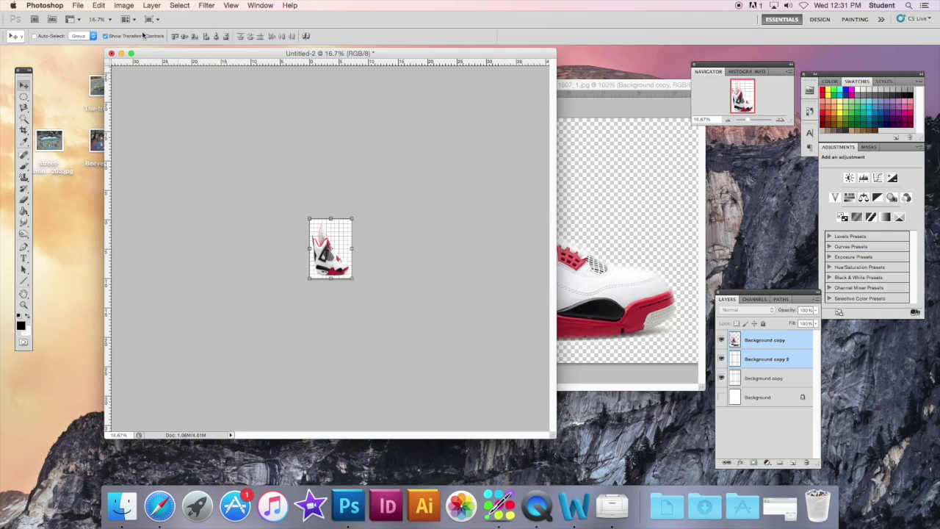
Step: Print one copy of the stretched shoe and grid layout, centered on the page at 100% scale
click(79, 6)
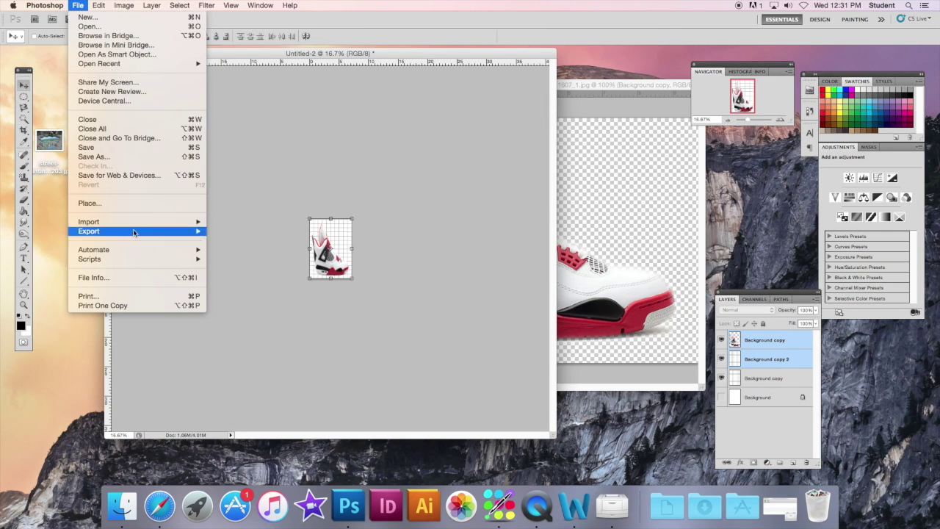
click(147, 295)
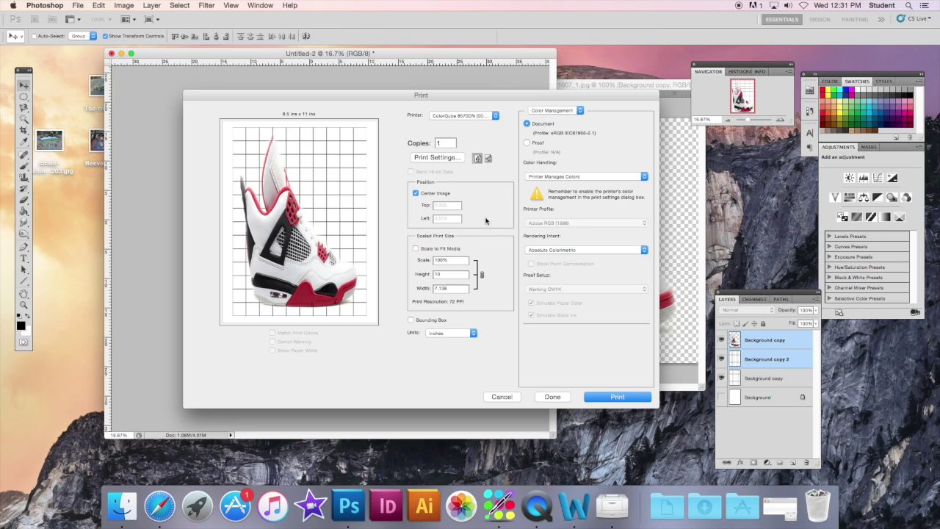
click(609, 397)
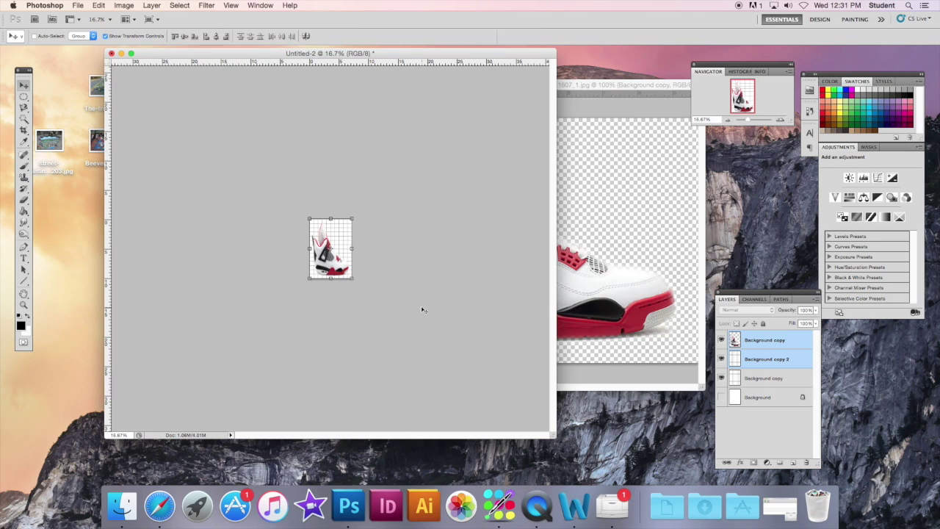